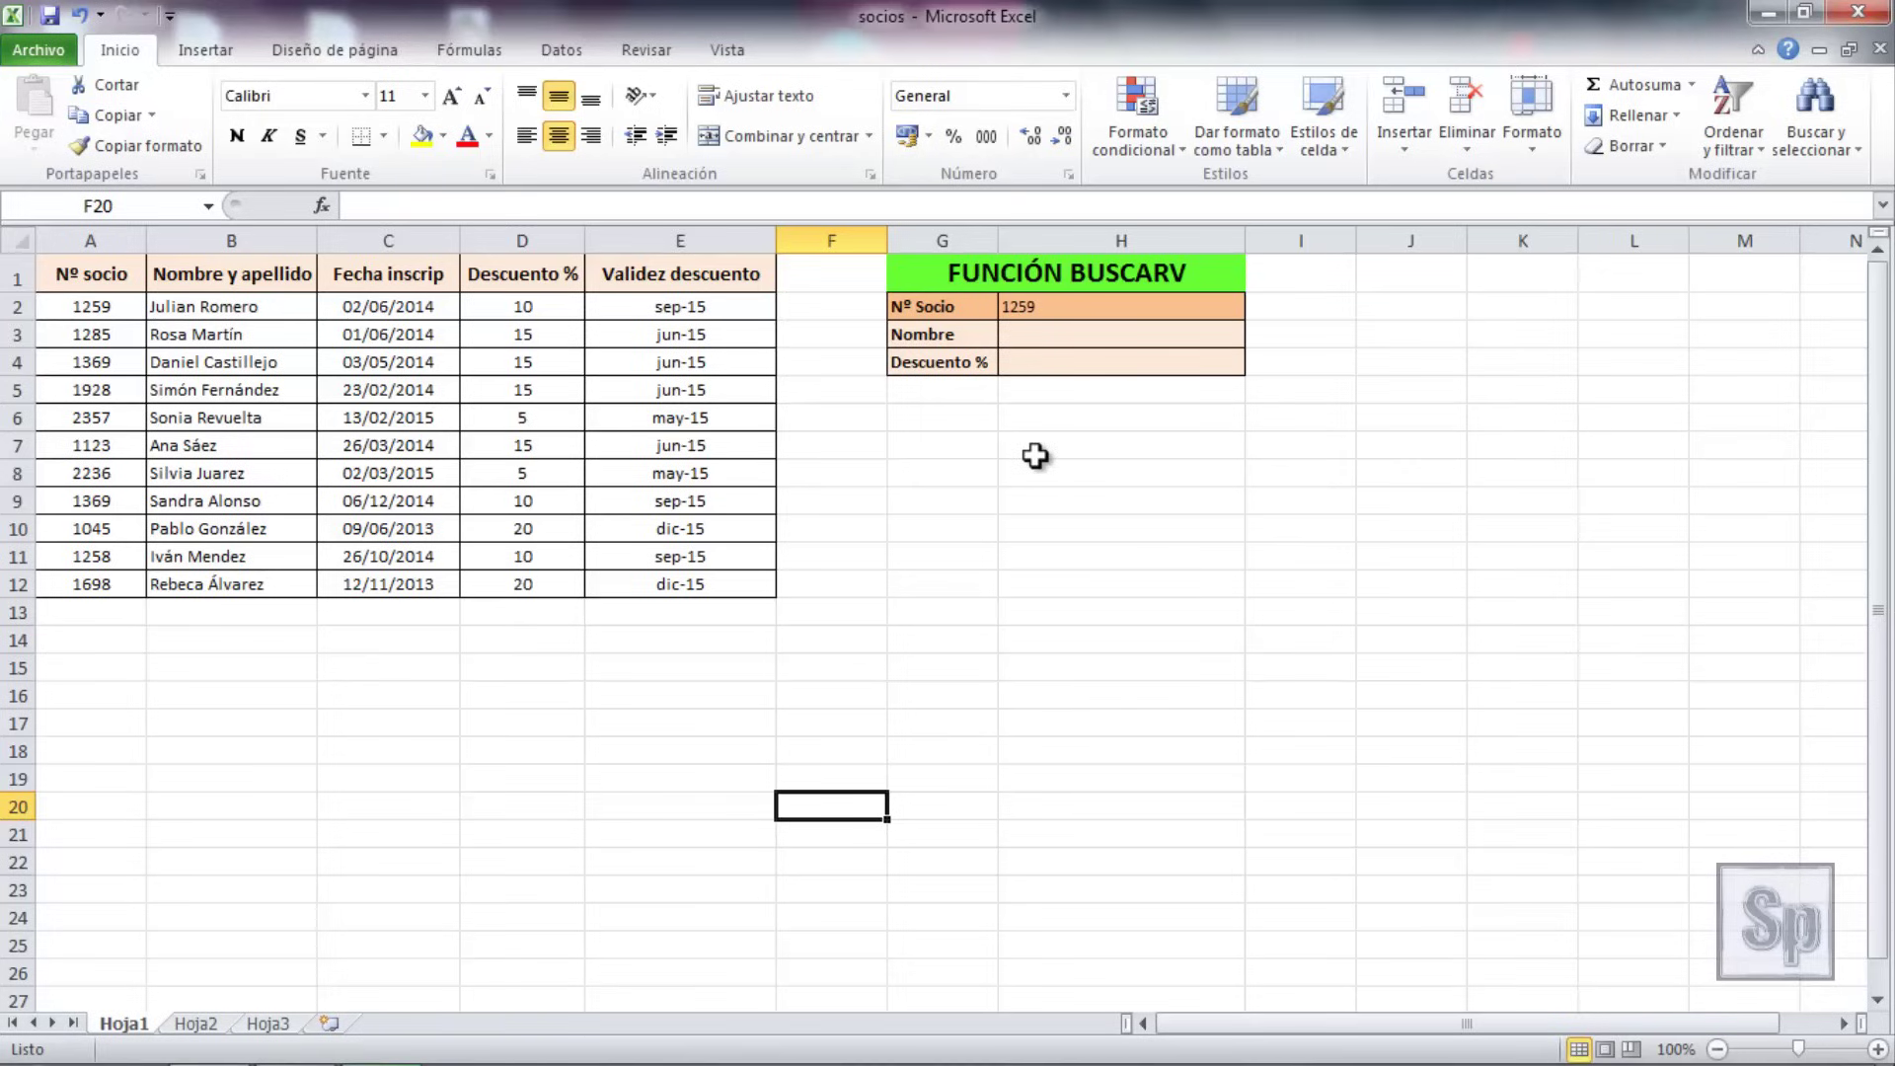
Step: Start an empty =BUSCARV() formula in H3 and open its Argumentos de función form
{"action": "left_click", "coordinate": [1038, 334]}
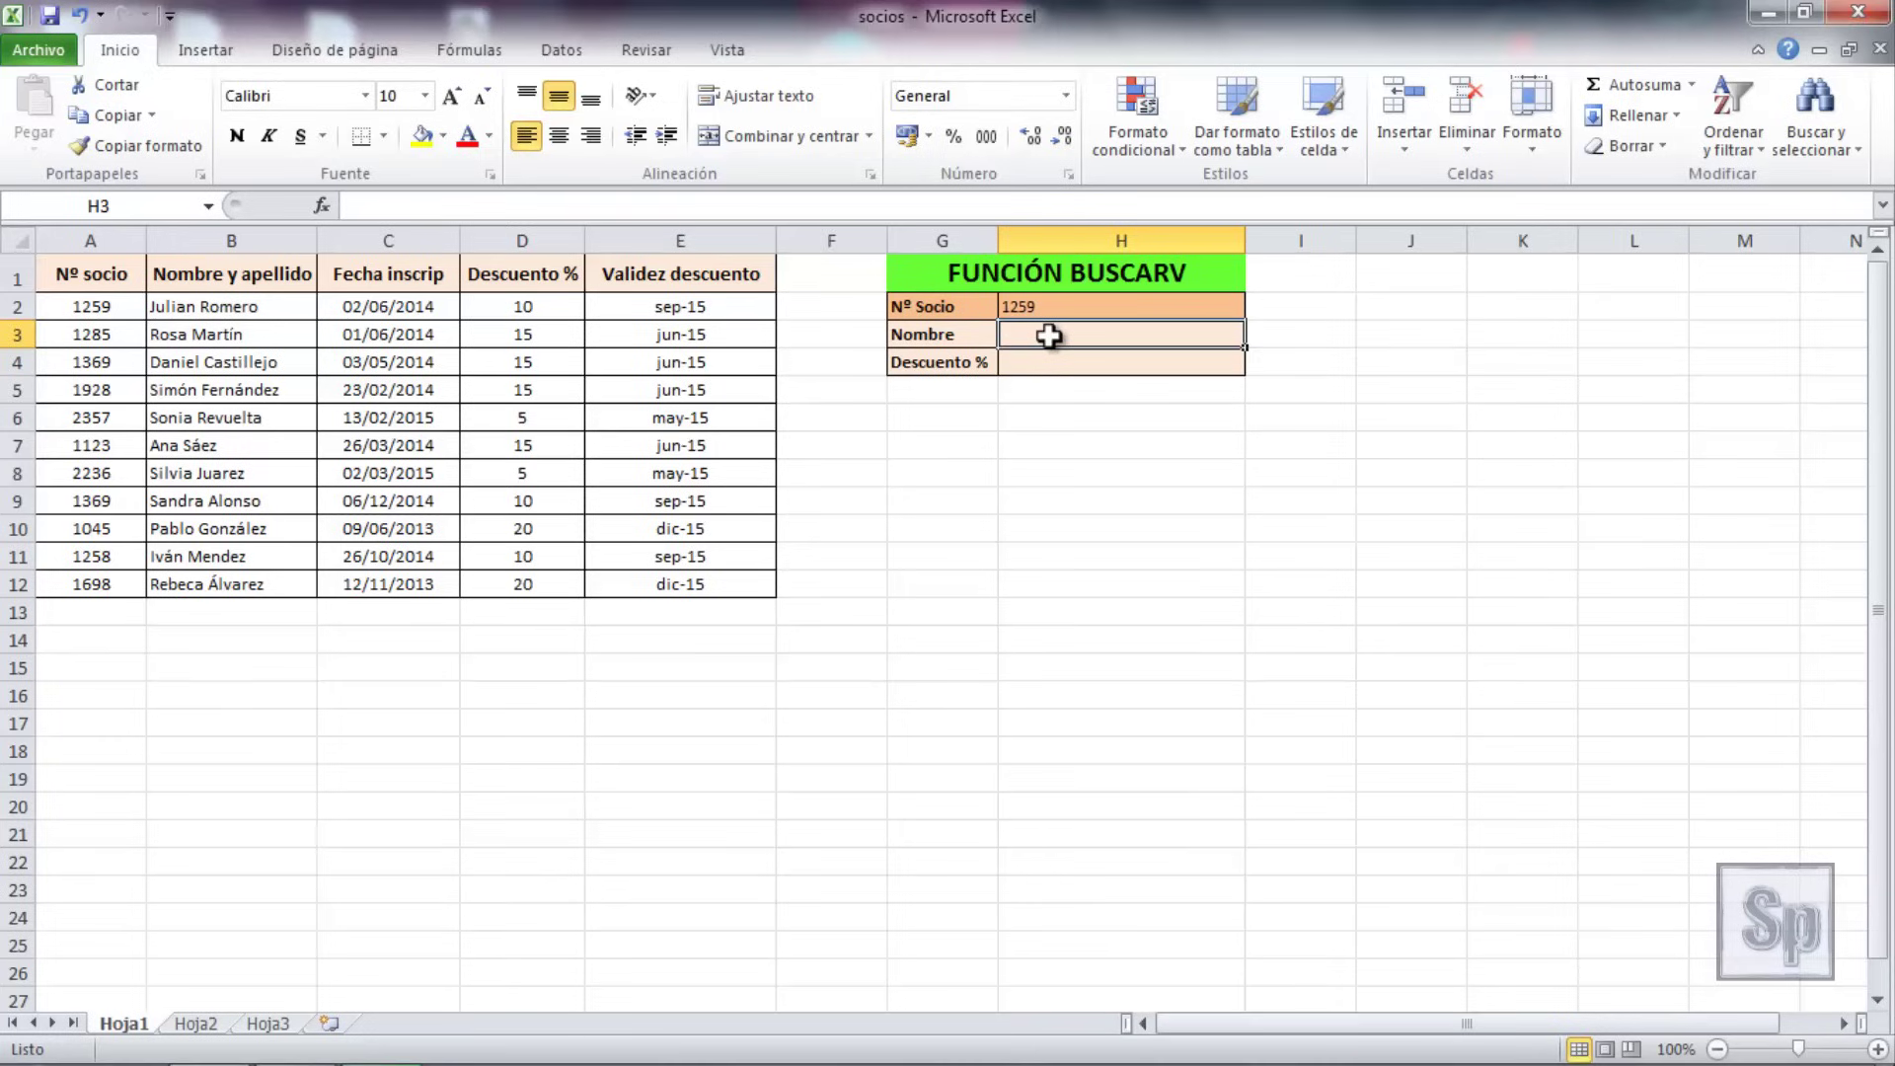
{"action": "type", "text": "="}
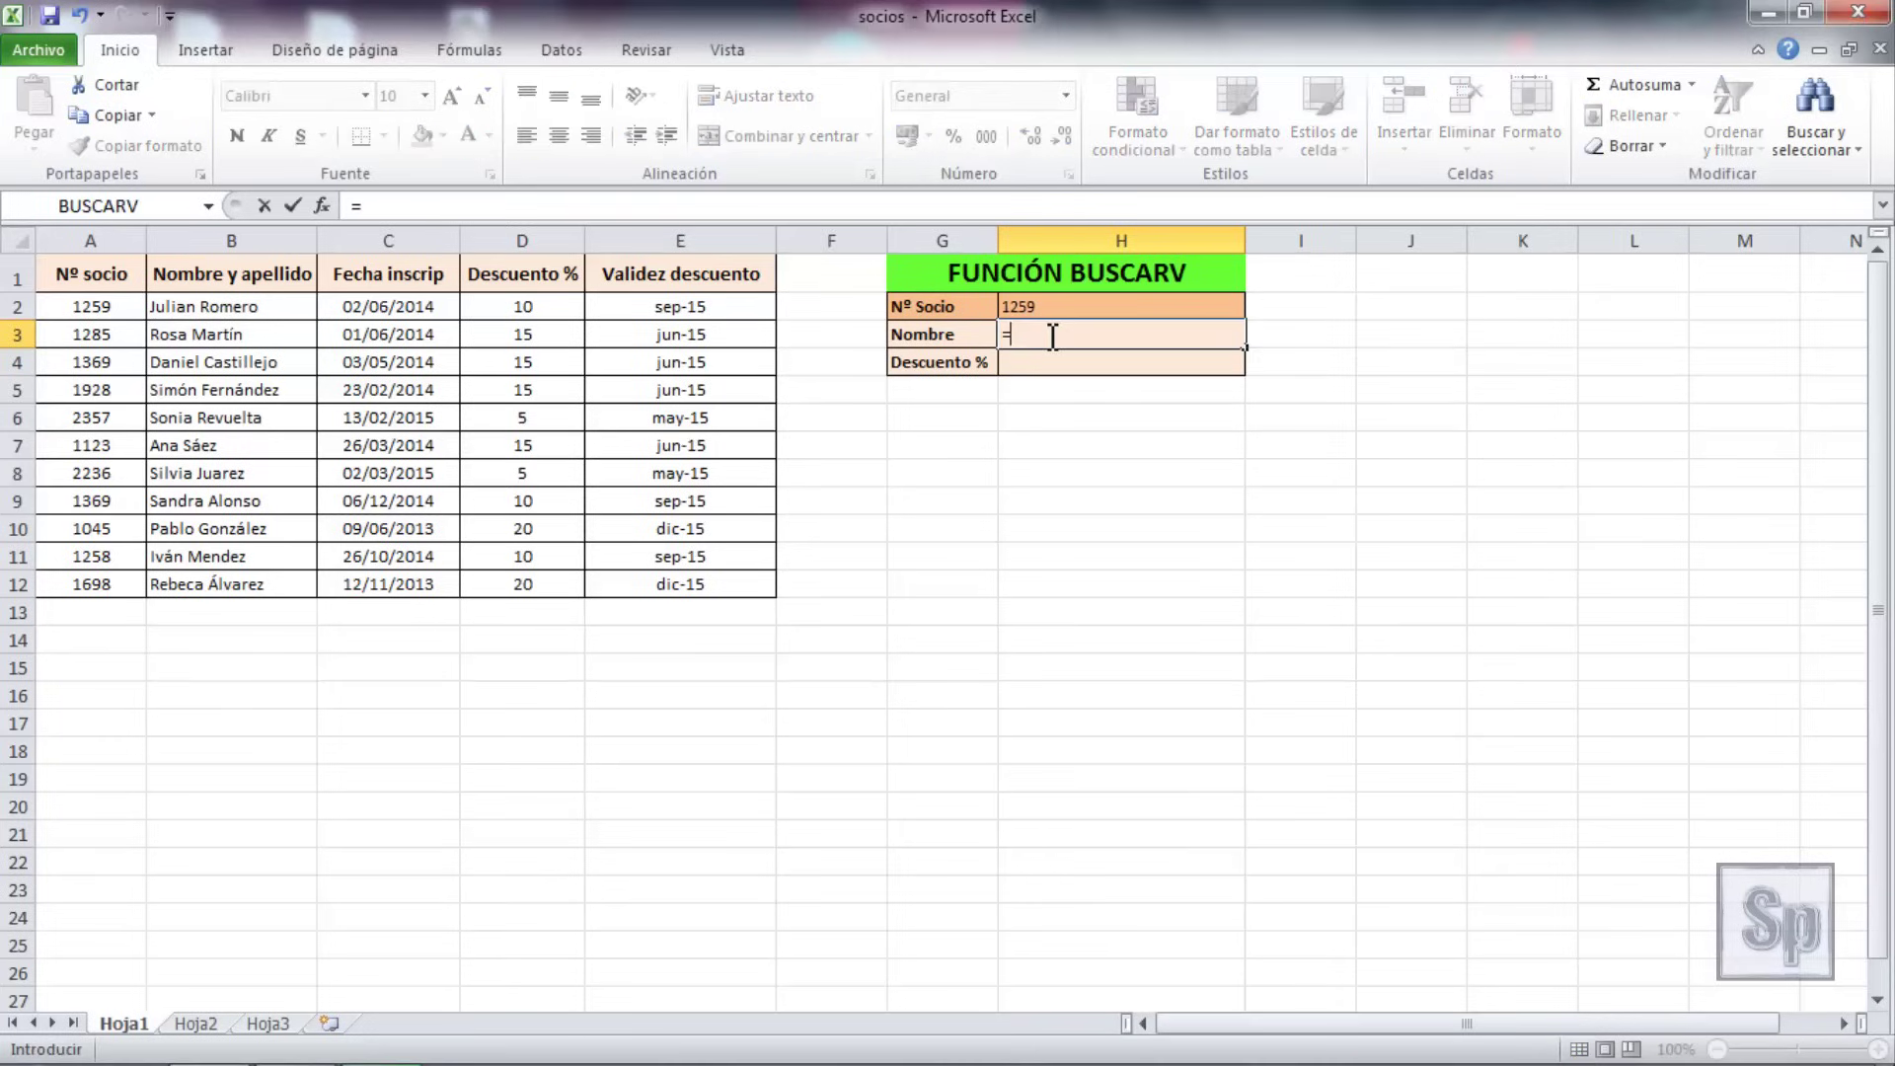
{"action": "type", "text": "BUSCAR"}
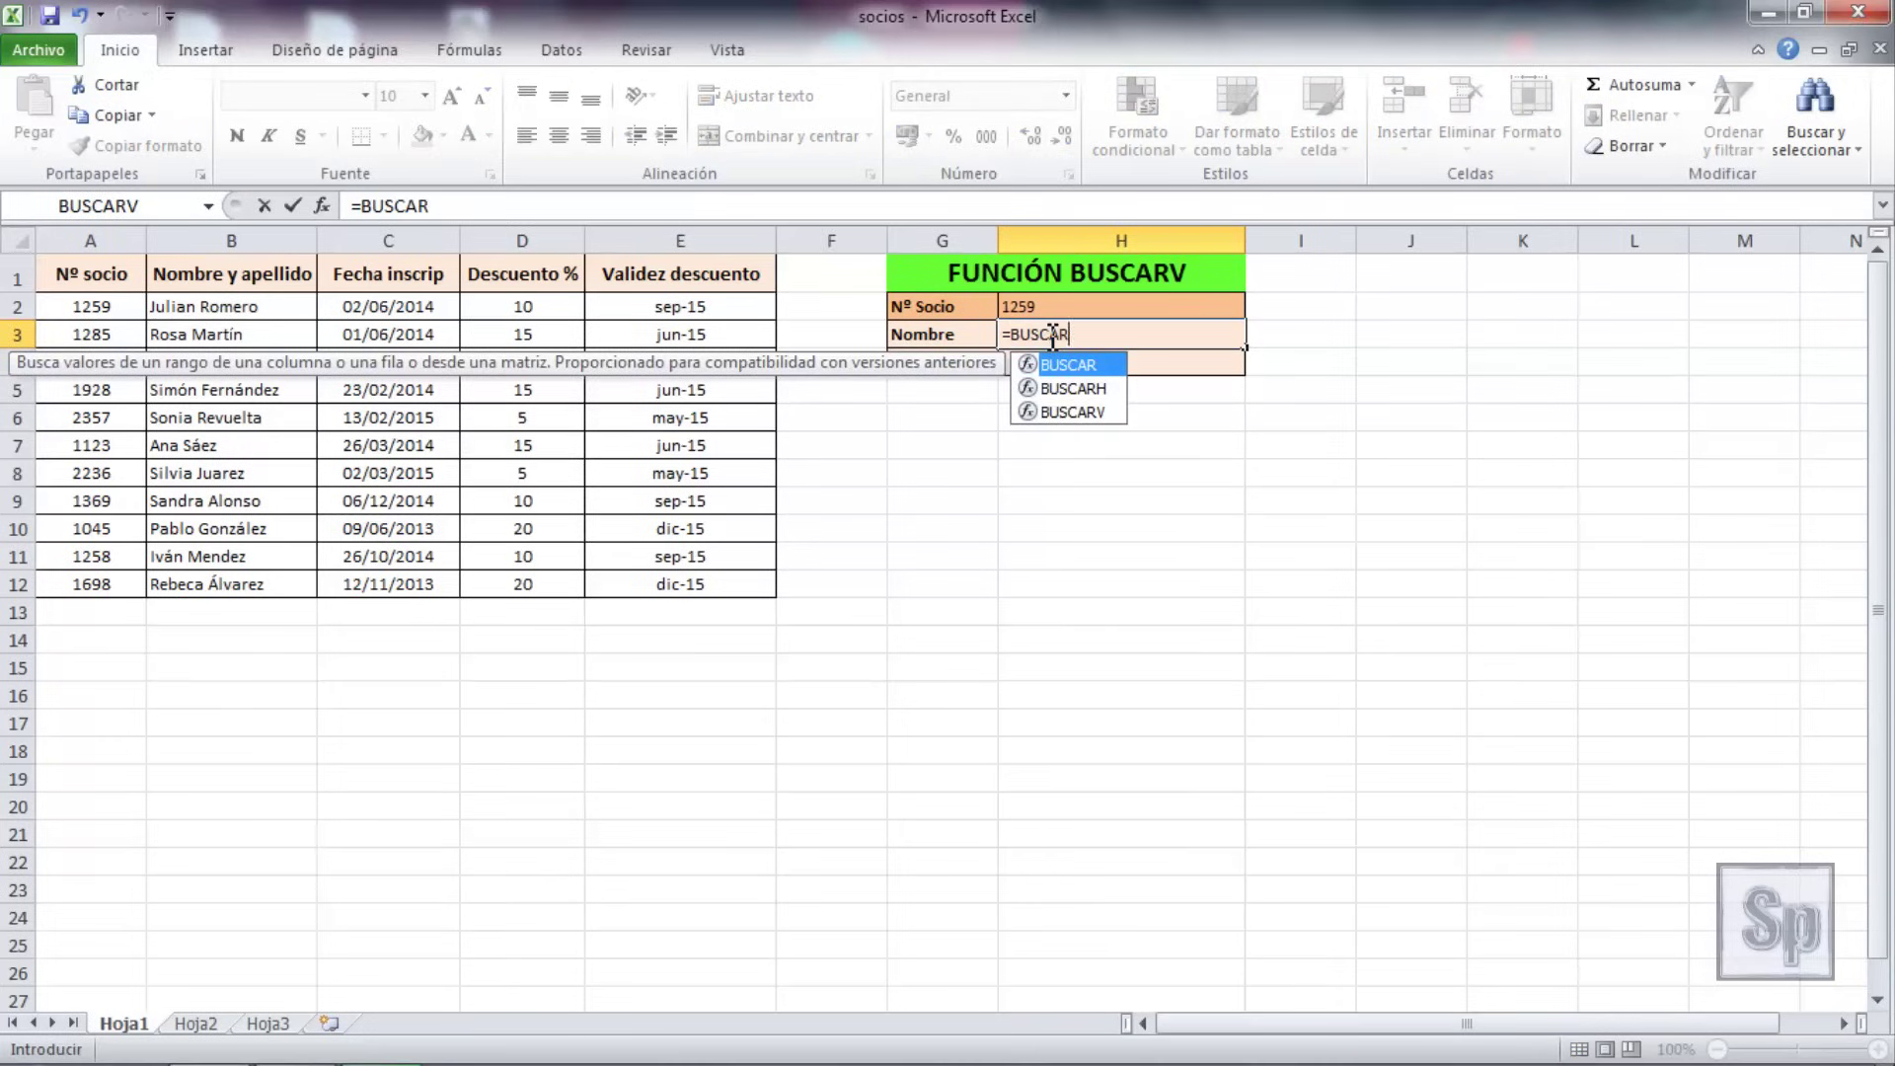
{"action": "type", "text": "V"}
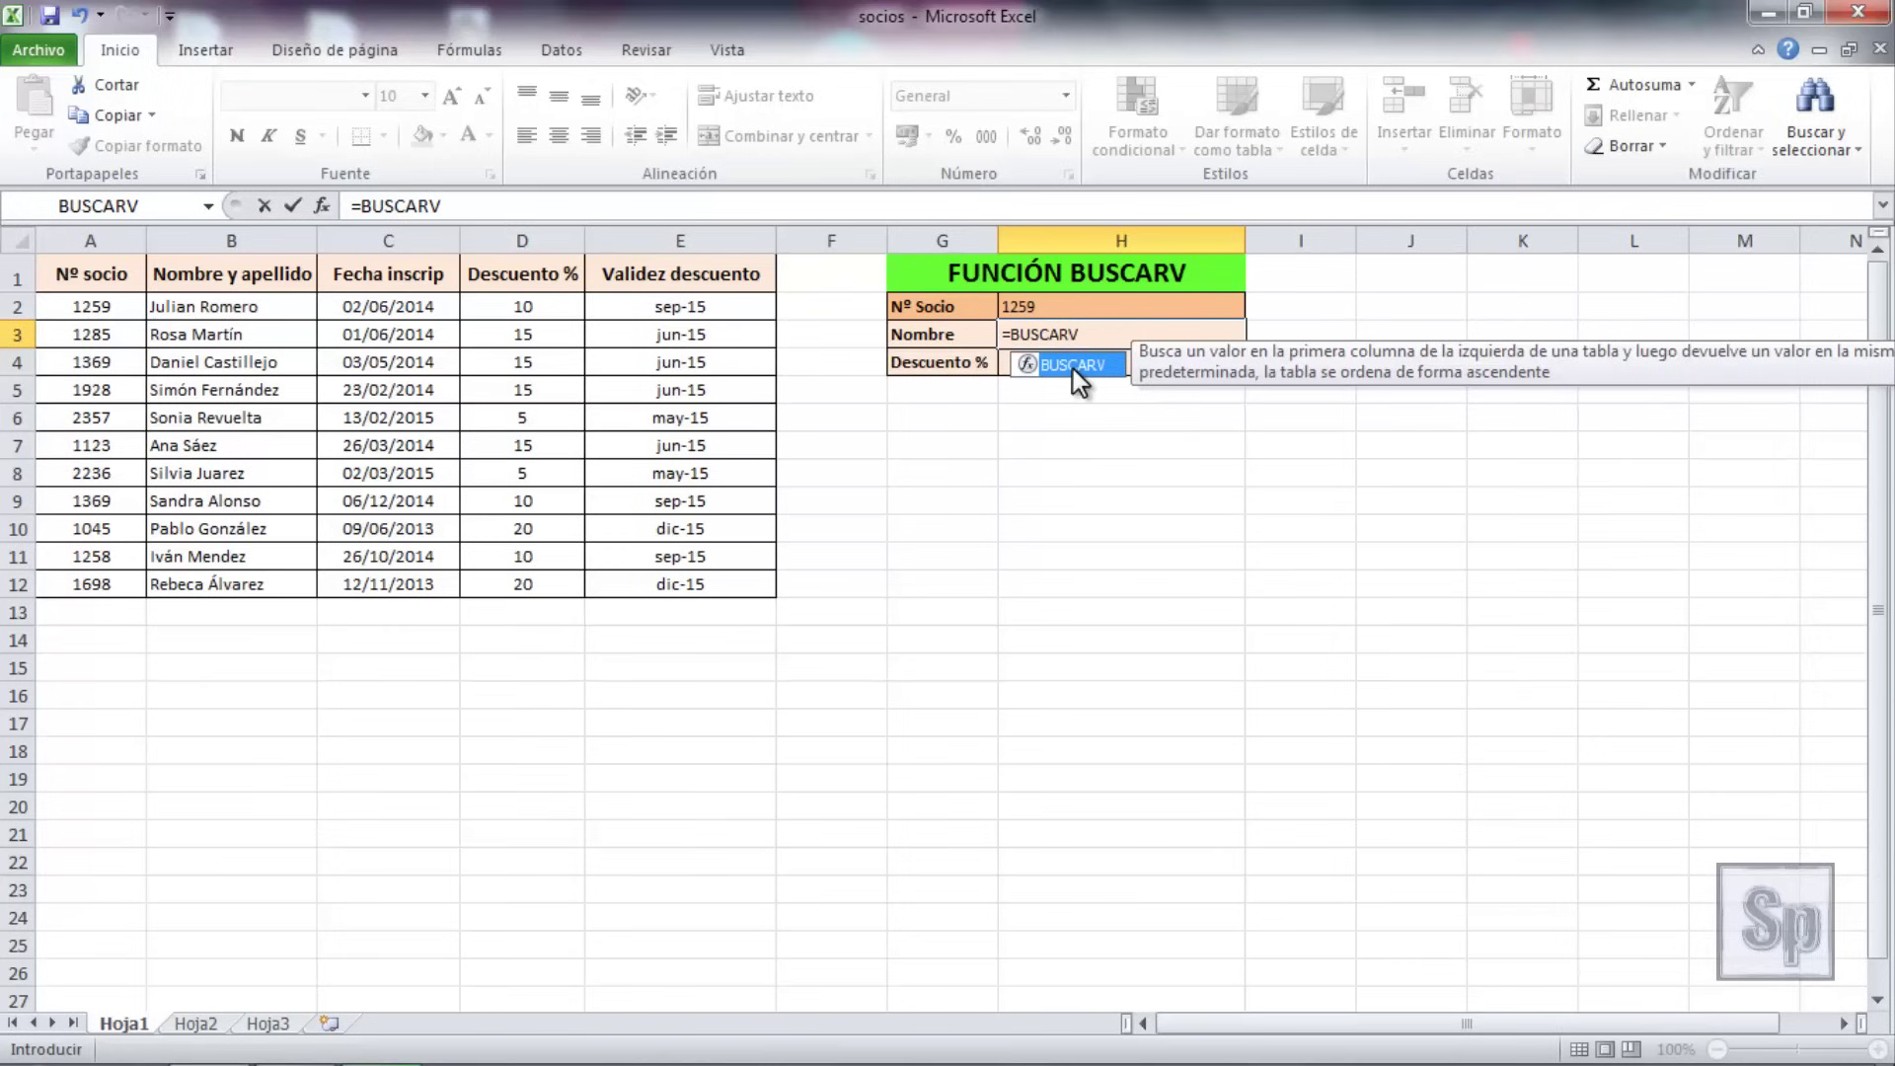
{"action": "double_click", "coordinate": [1074, 369]}
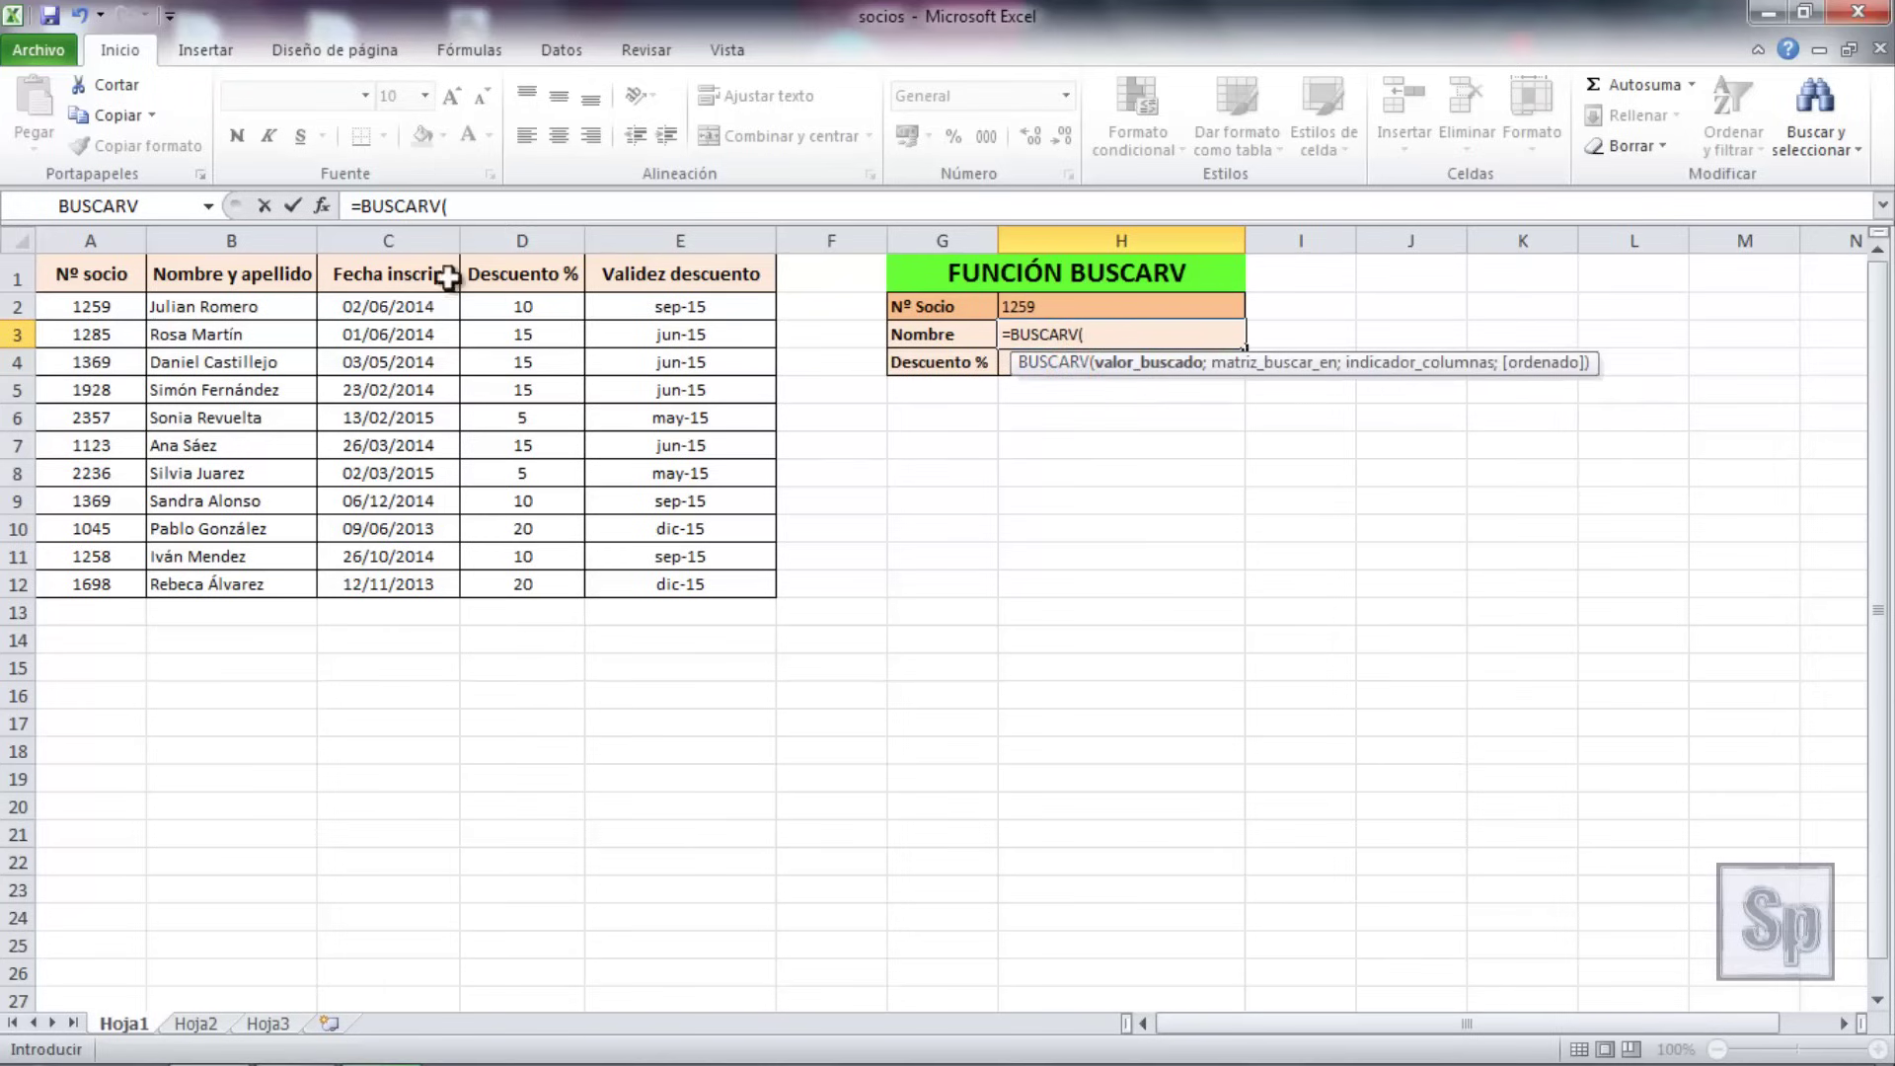
{"action": "left_click", "coordinate": [322, 205]}
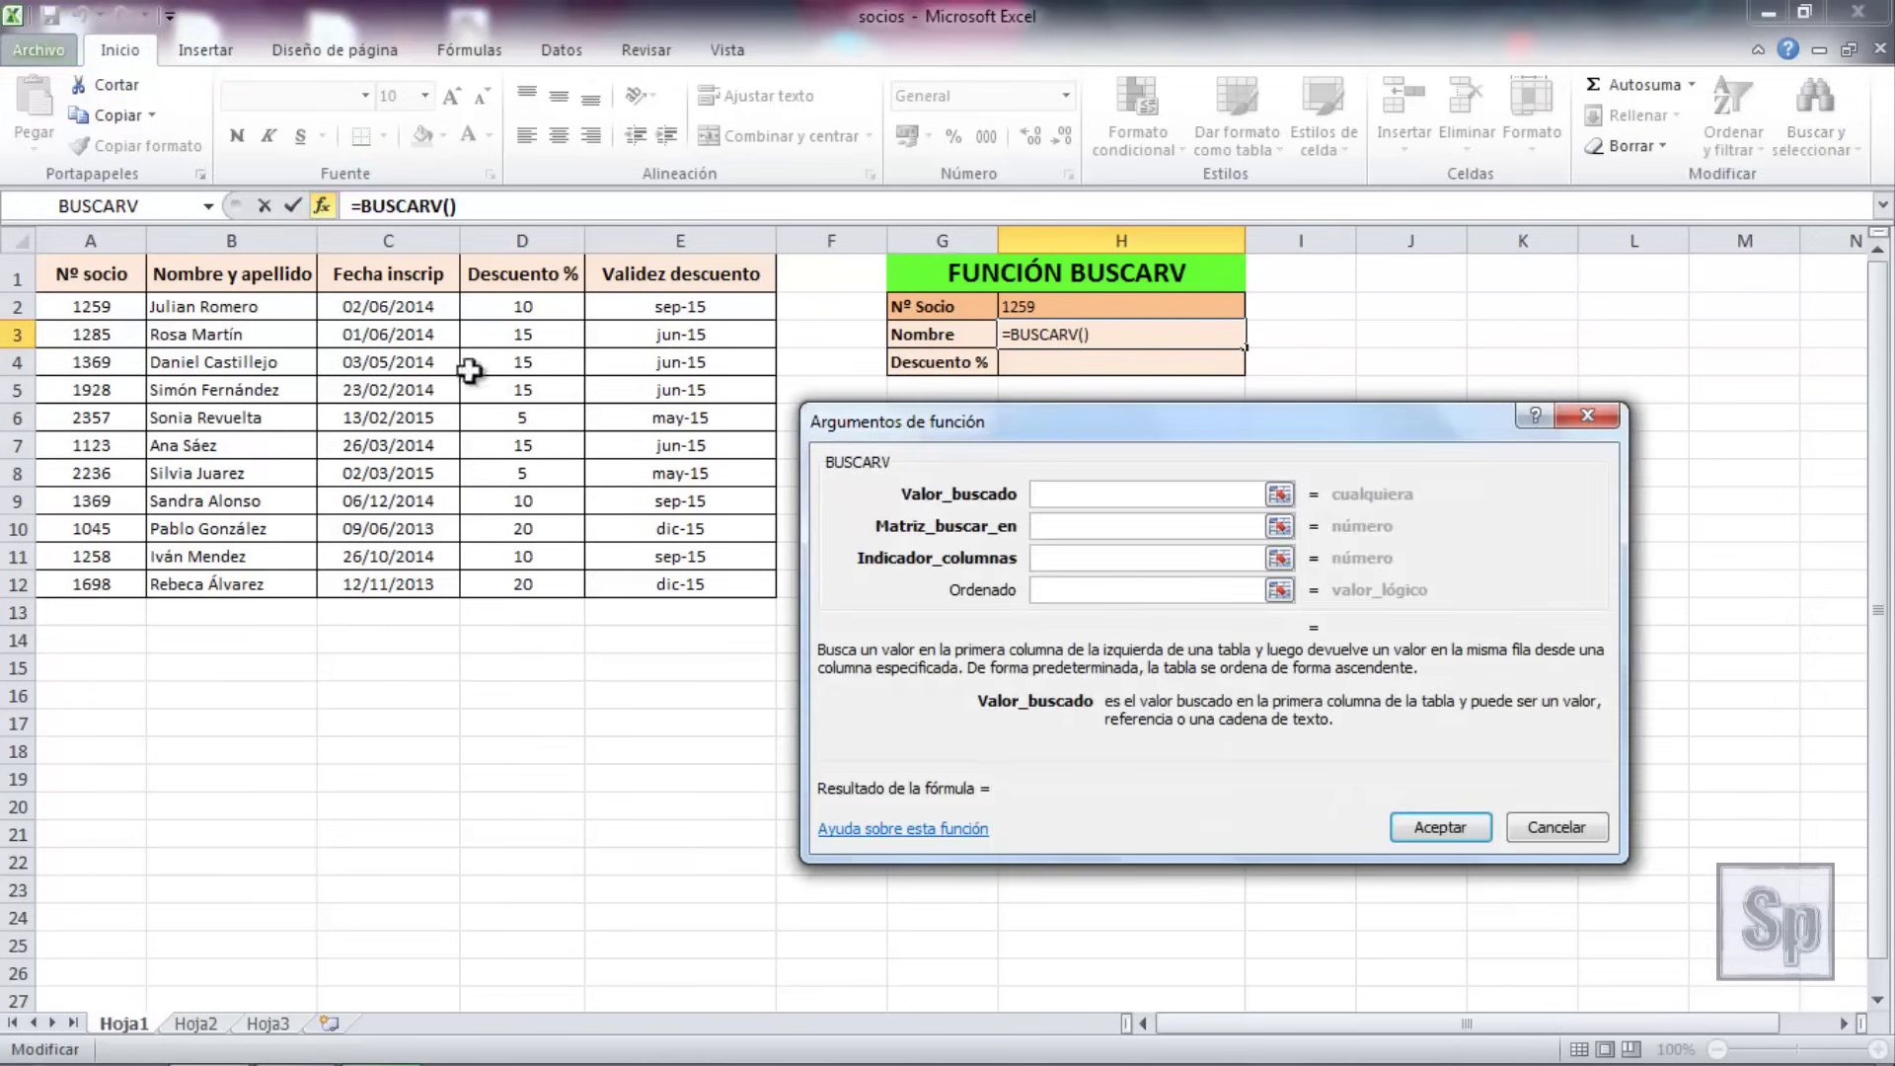
Step: Set Valor_buscado to H2 and Matriz_buscar_en to the member table A2:E12
{"action": "left_click_drag", "start_coordinate": [1094, 415], "coordinate": [1111, 407]}
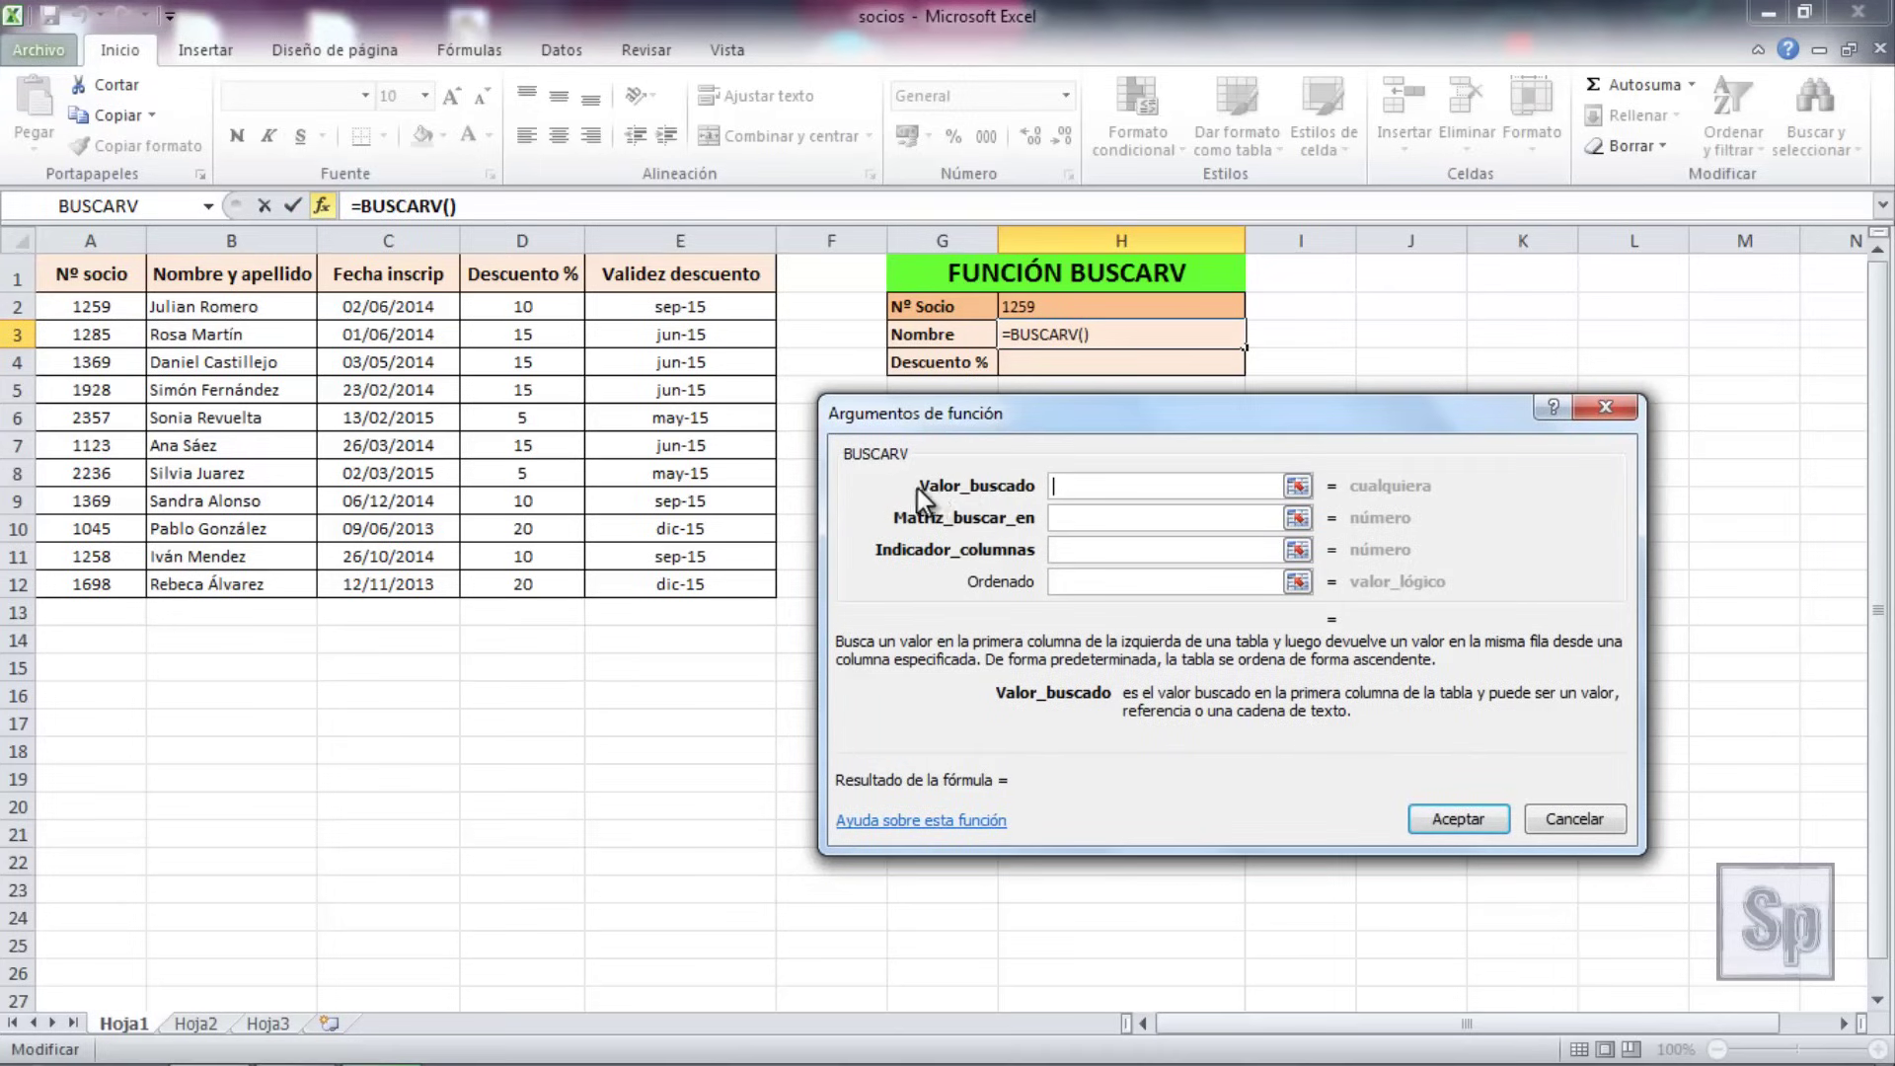
{"action": "left_click", "coordinate": [1043, 309]}
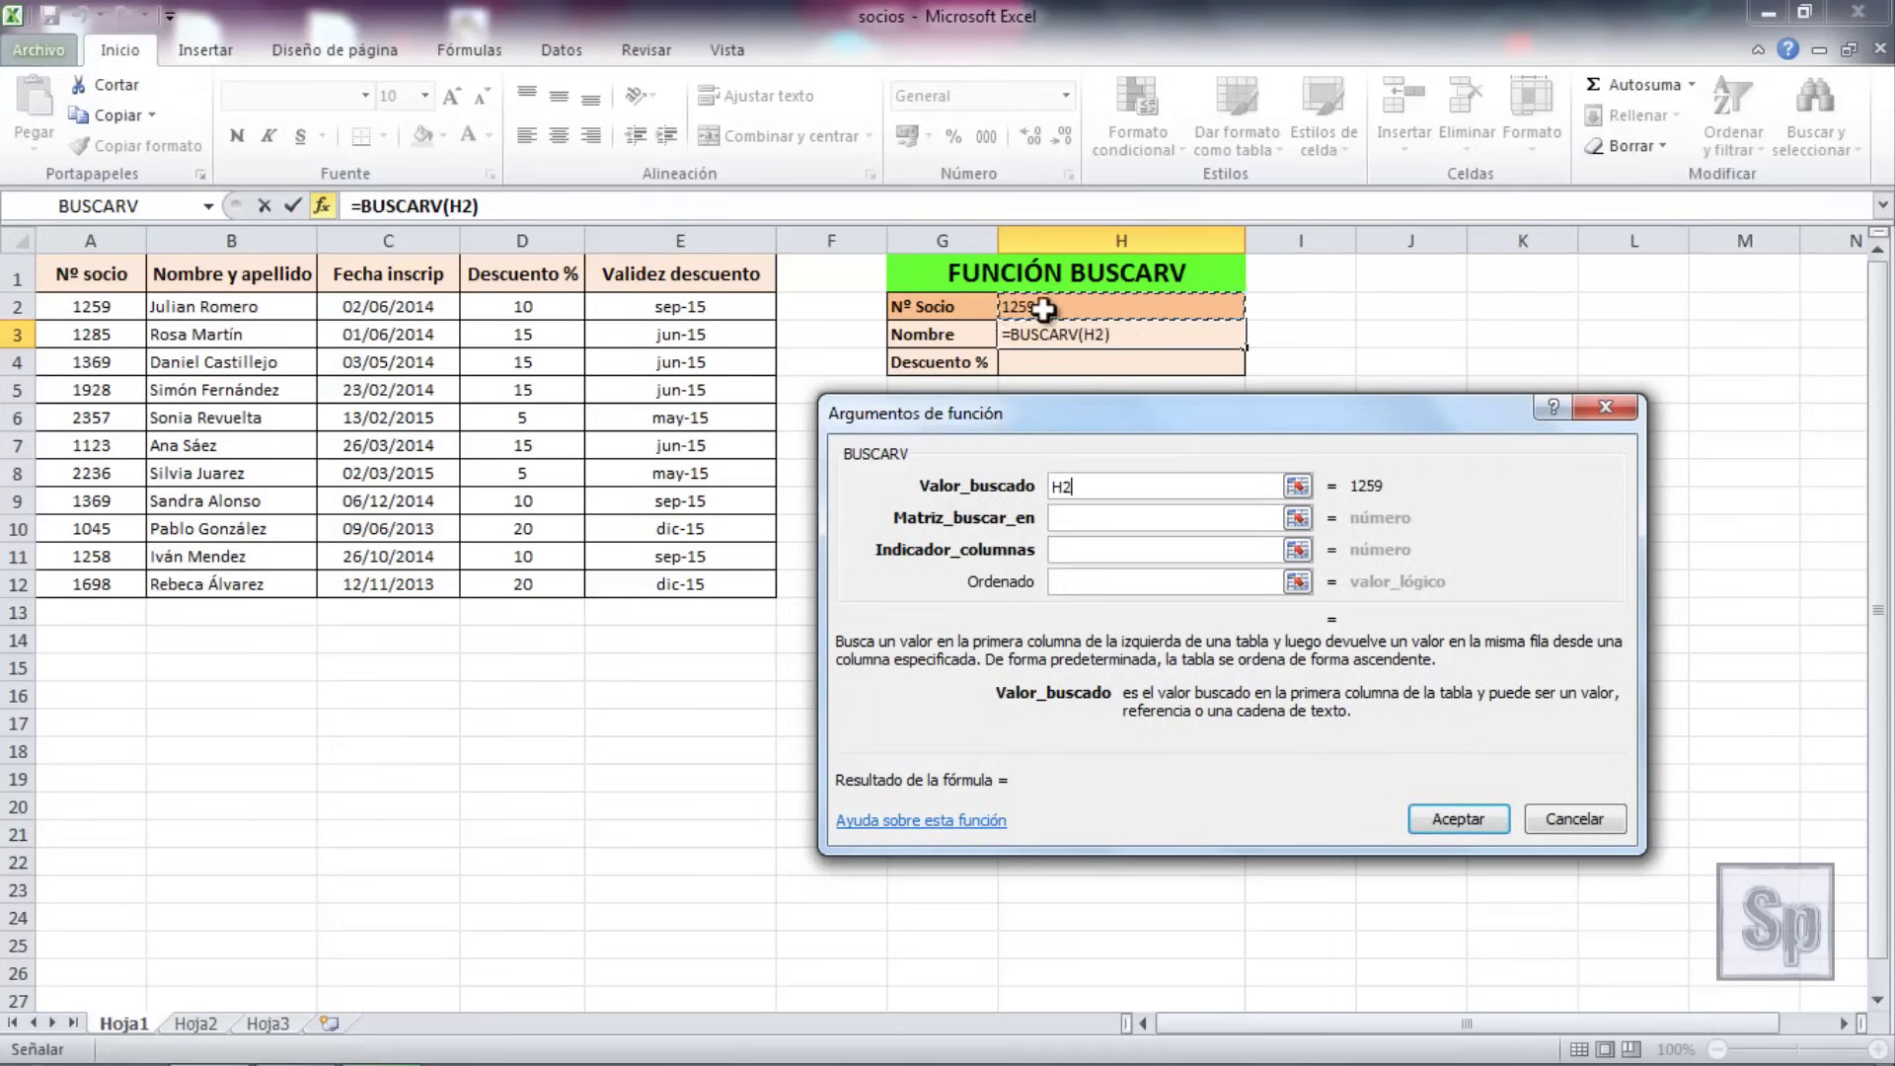
{"action": "left_click", "coordinate": [1065, 517]}
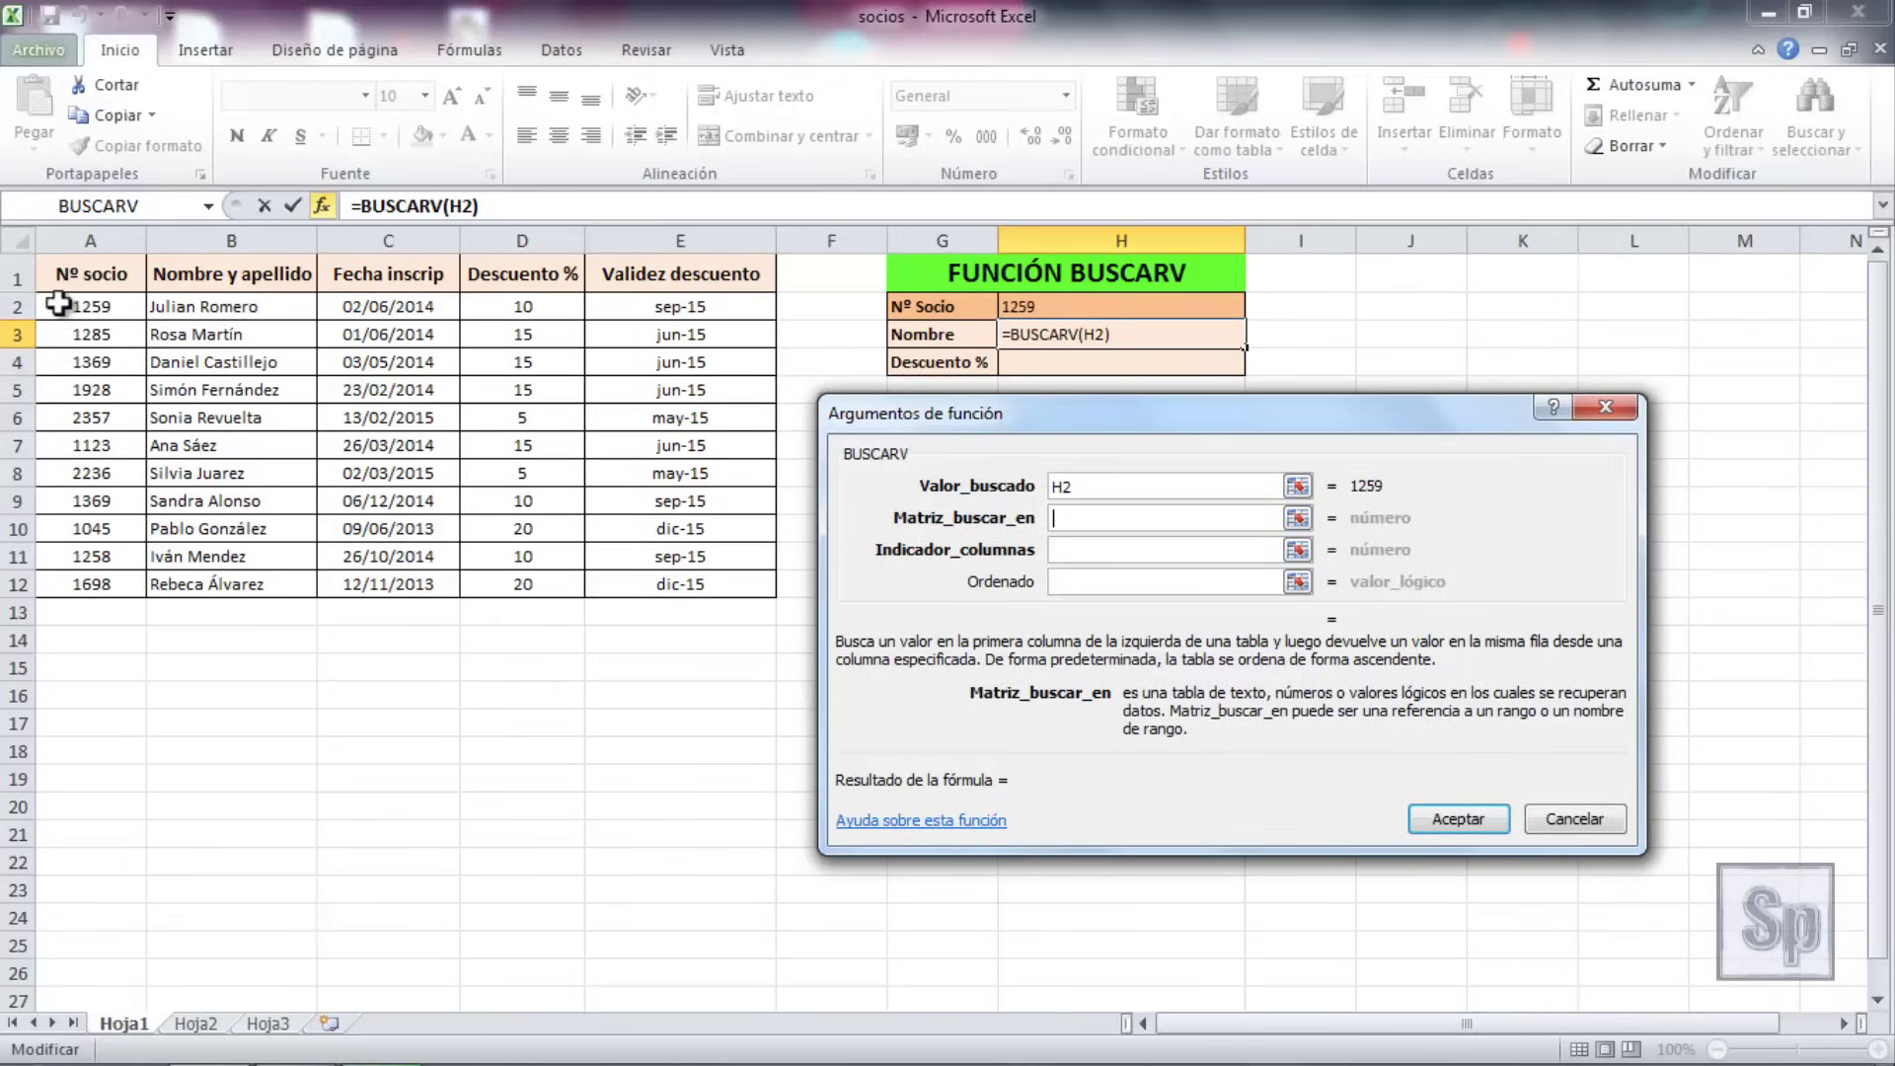
{"action": "mouse_move", "coordinate": [59, 306]}
{"action": "left_mouse_down"}
{"action": "mouse_move", "coordinate": [243, 549]}
{"action": "mouse_move", "coordinate": [529, 593]}
{"action": "mouse_move", "coordinate": [683, 589]}
{"action": "left_mouse_up"}
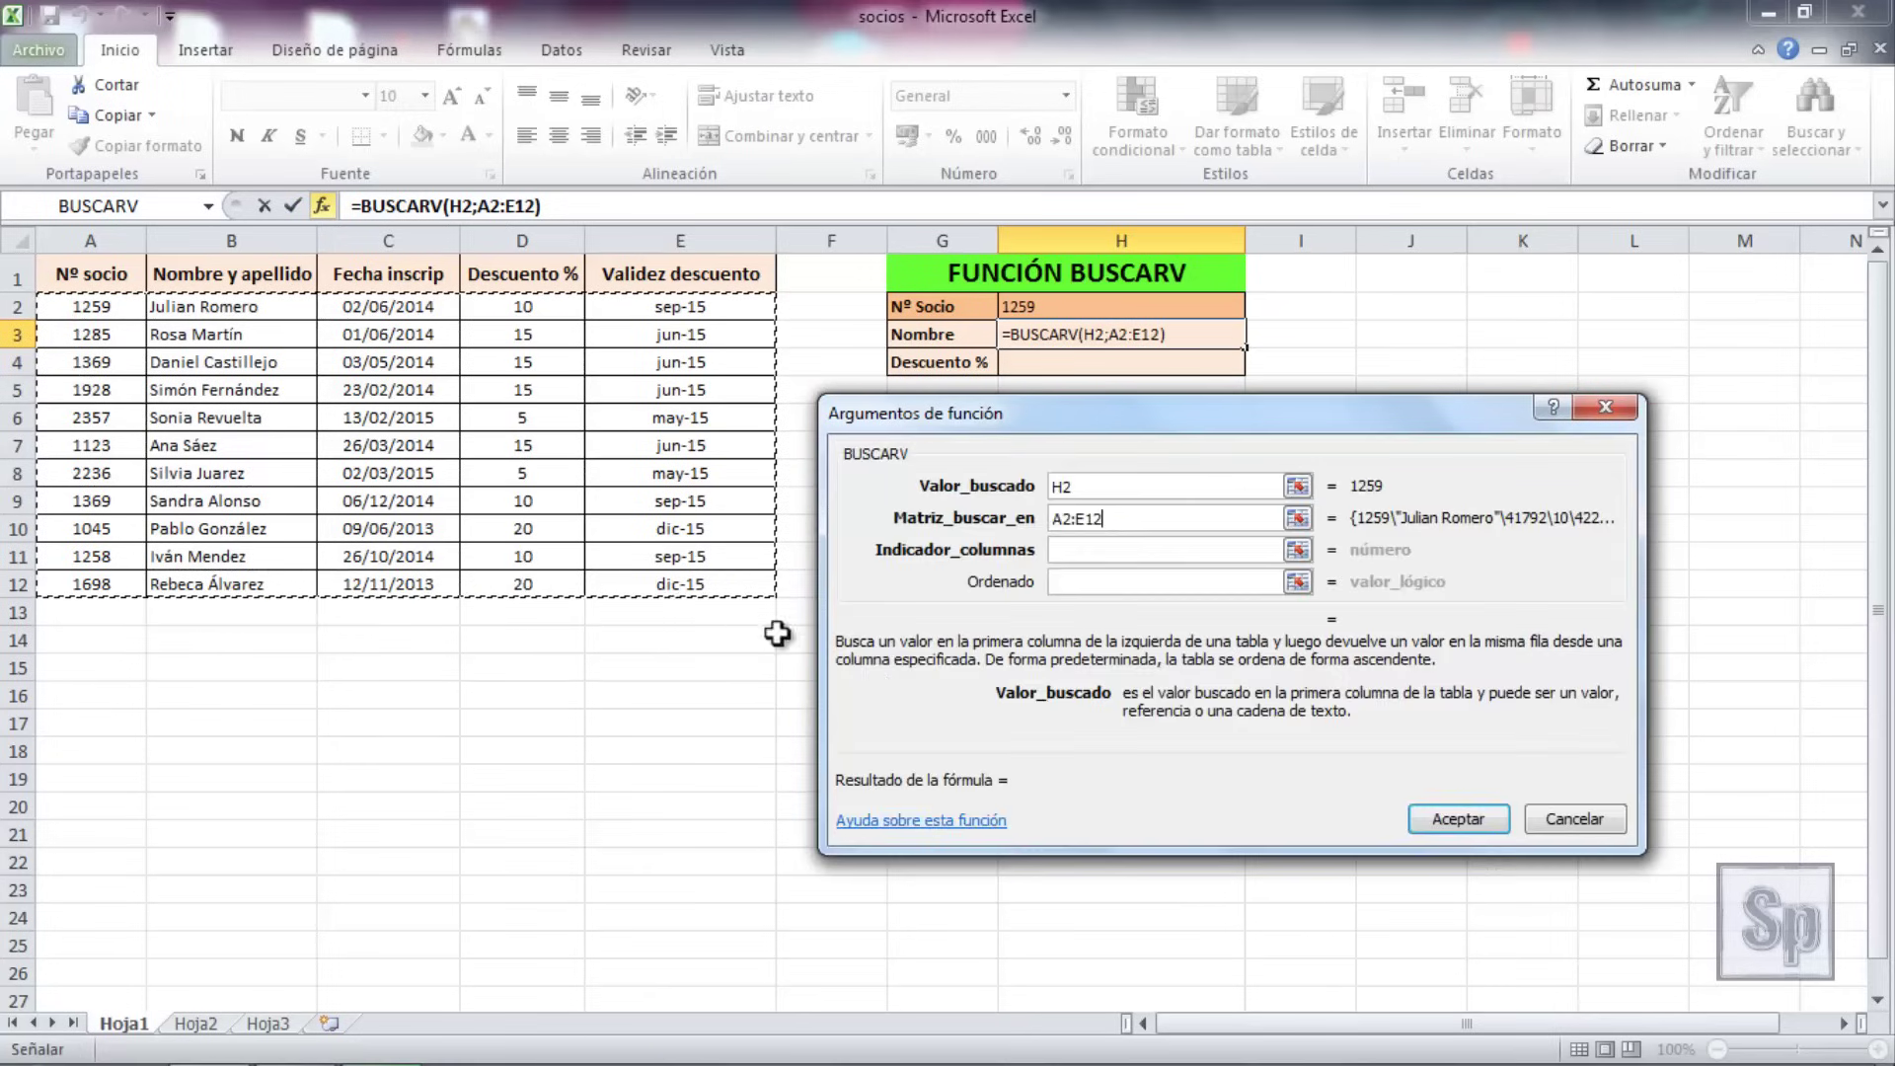
{"action": "left_click", "coordinate": [1096, 554]}
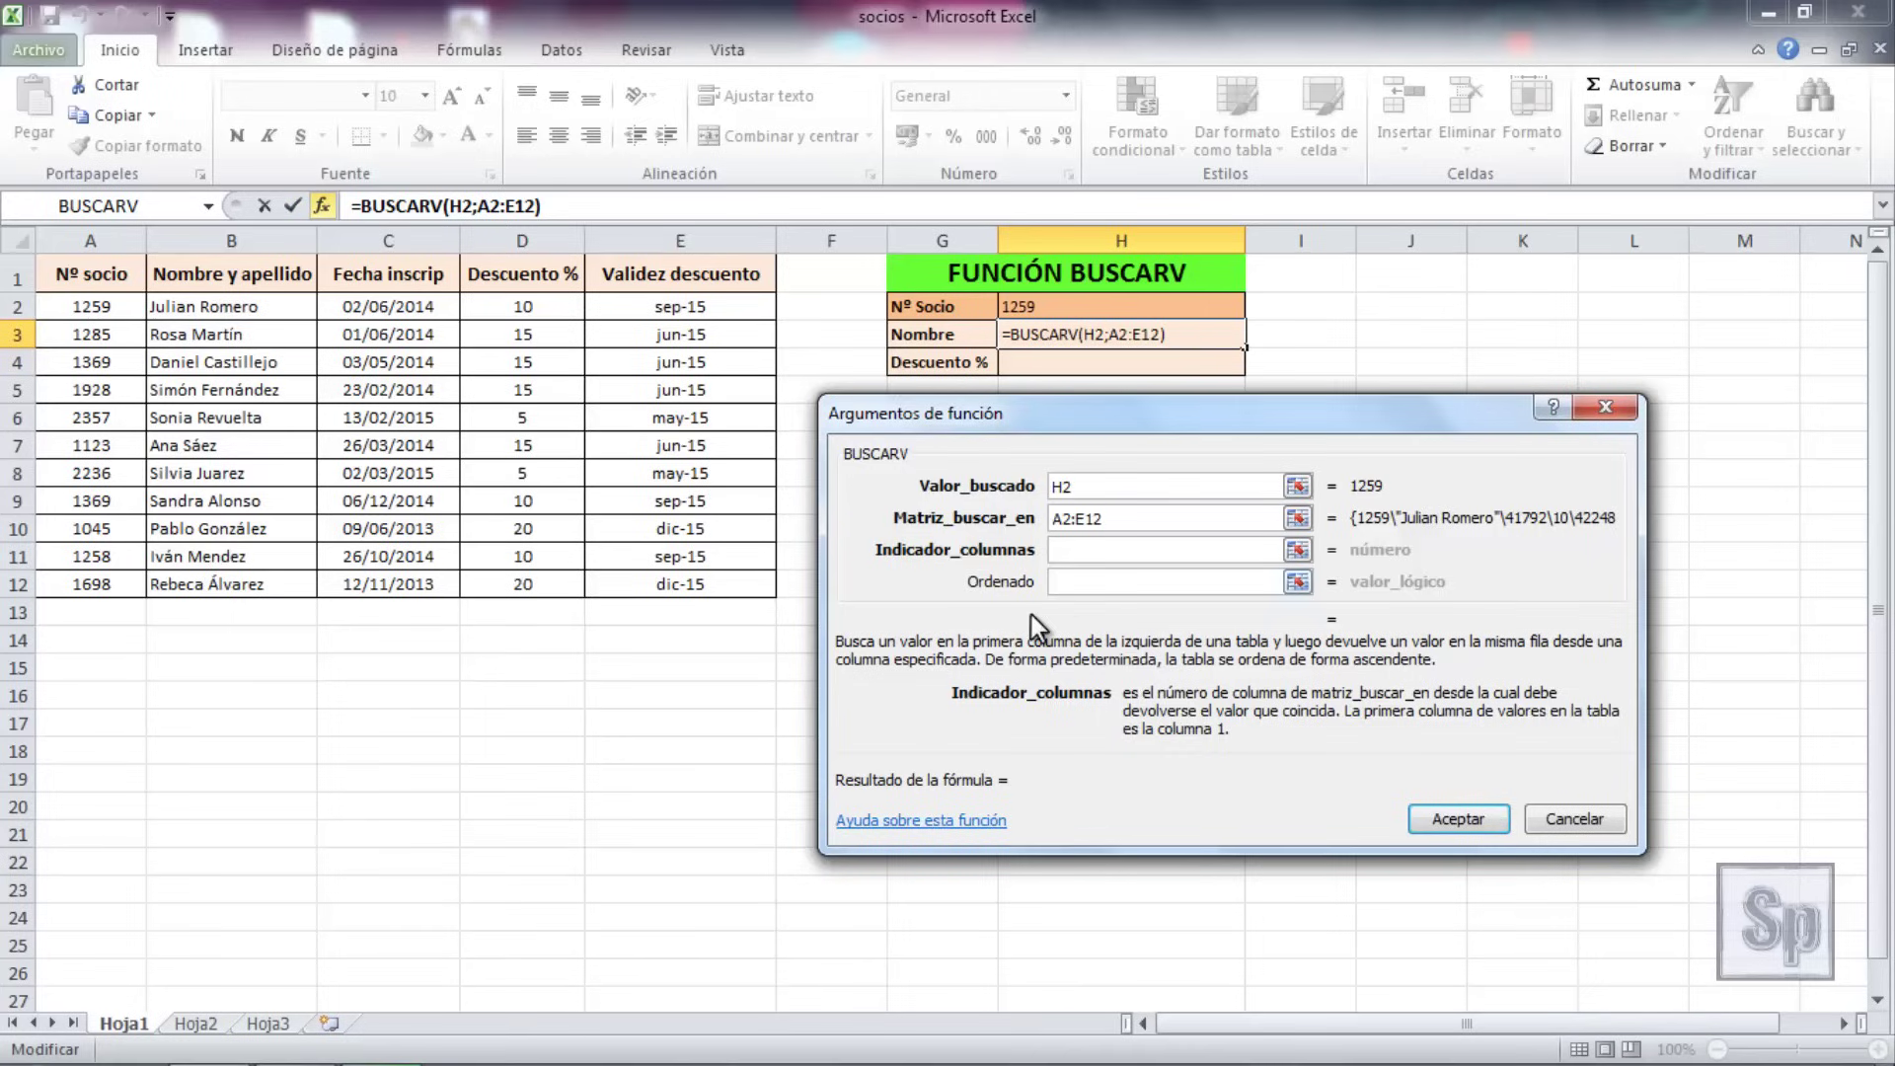
Step: Enter column 2 and FALSO, committing =BUSCARV(H2;A2:E12;2;FALSO) so H3 shows the member's name
{"action": "type", "text": "2"}
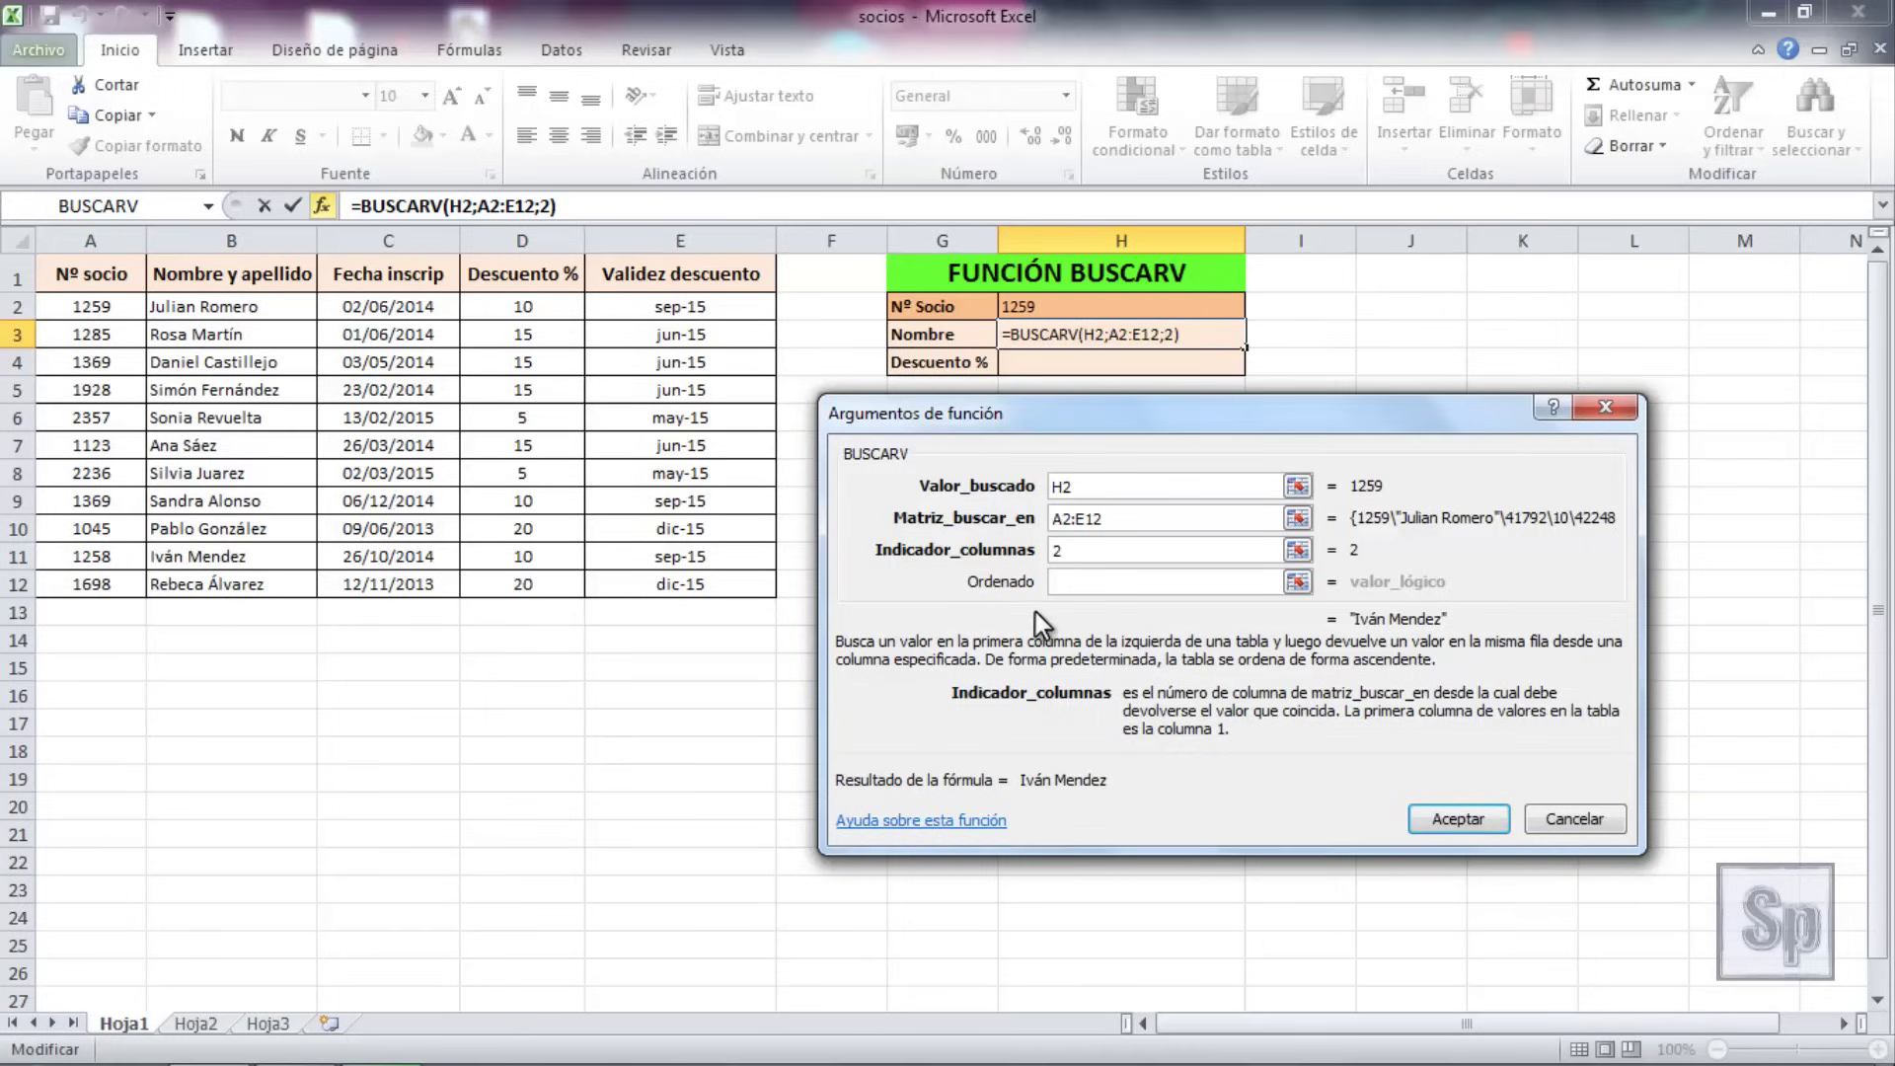
{"action": "left_click", "coordinate": [1067, 585]}
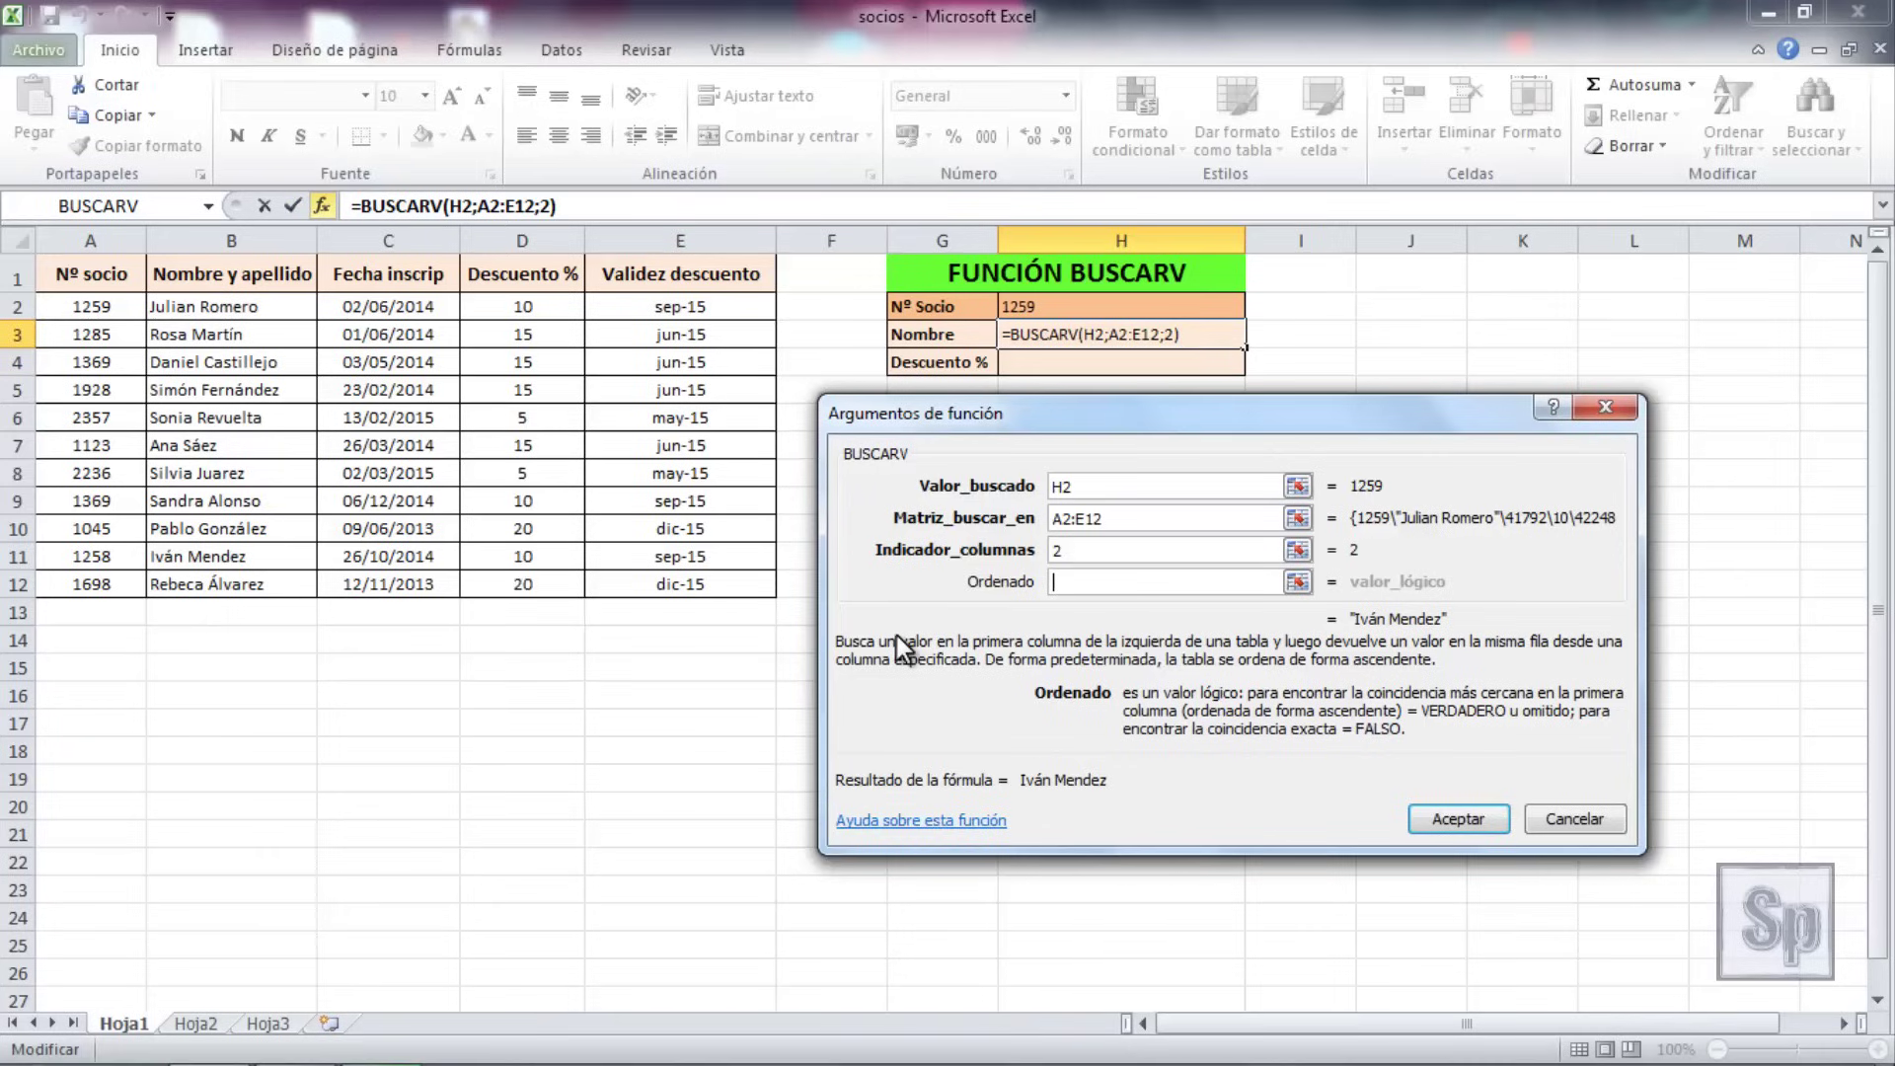
{"action": "type", "text": "FALS"}
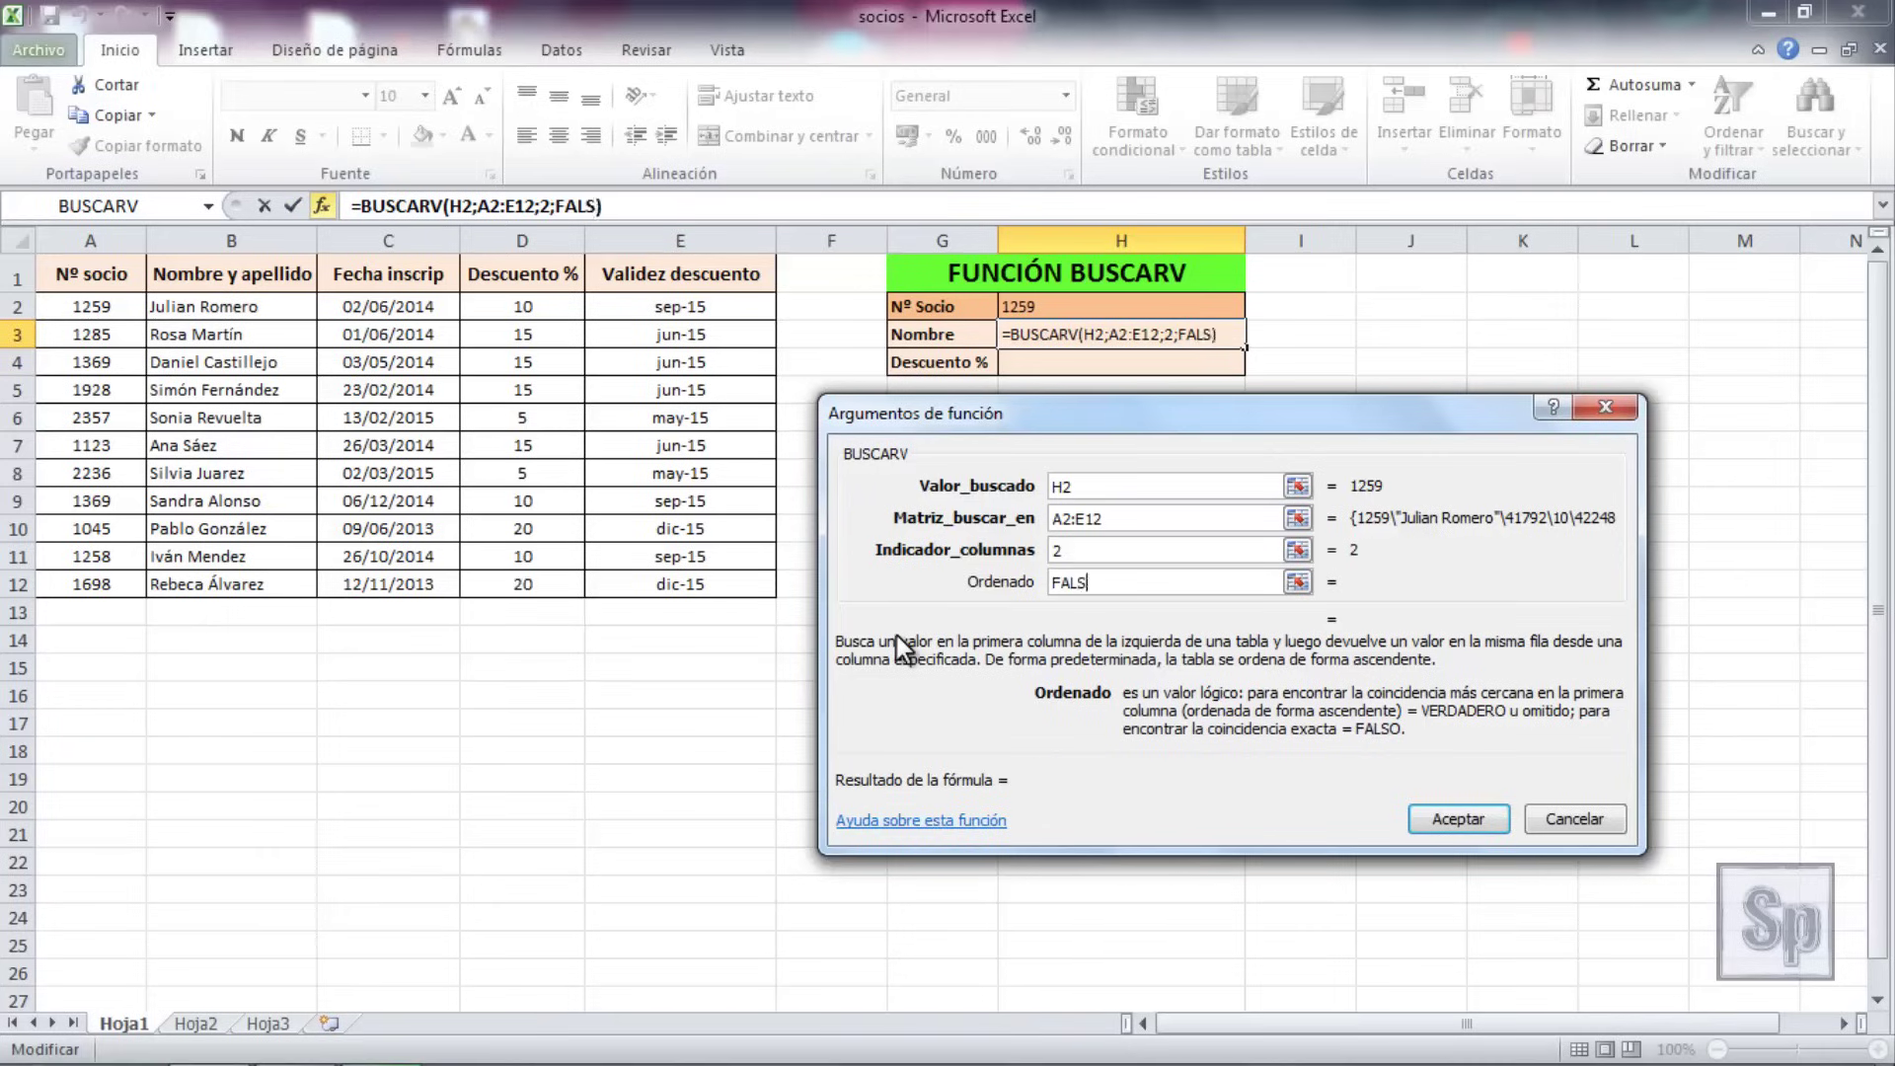
{"action": "type", "text": "O"}
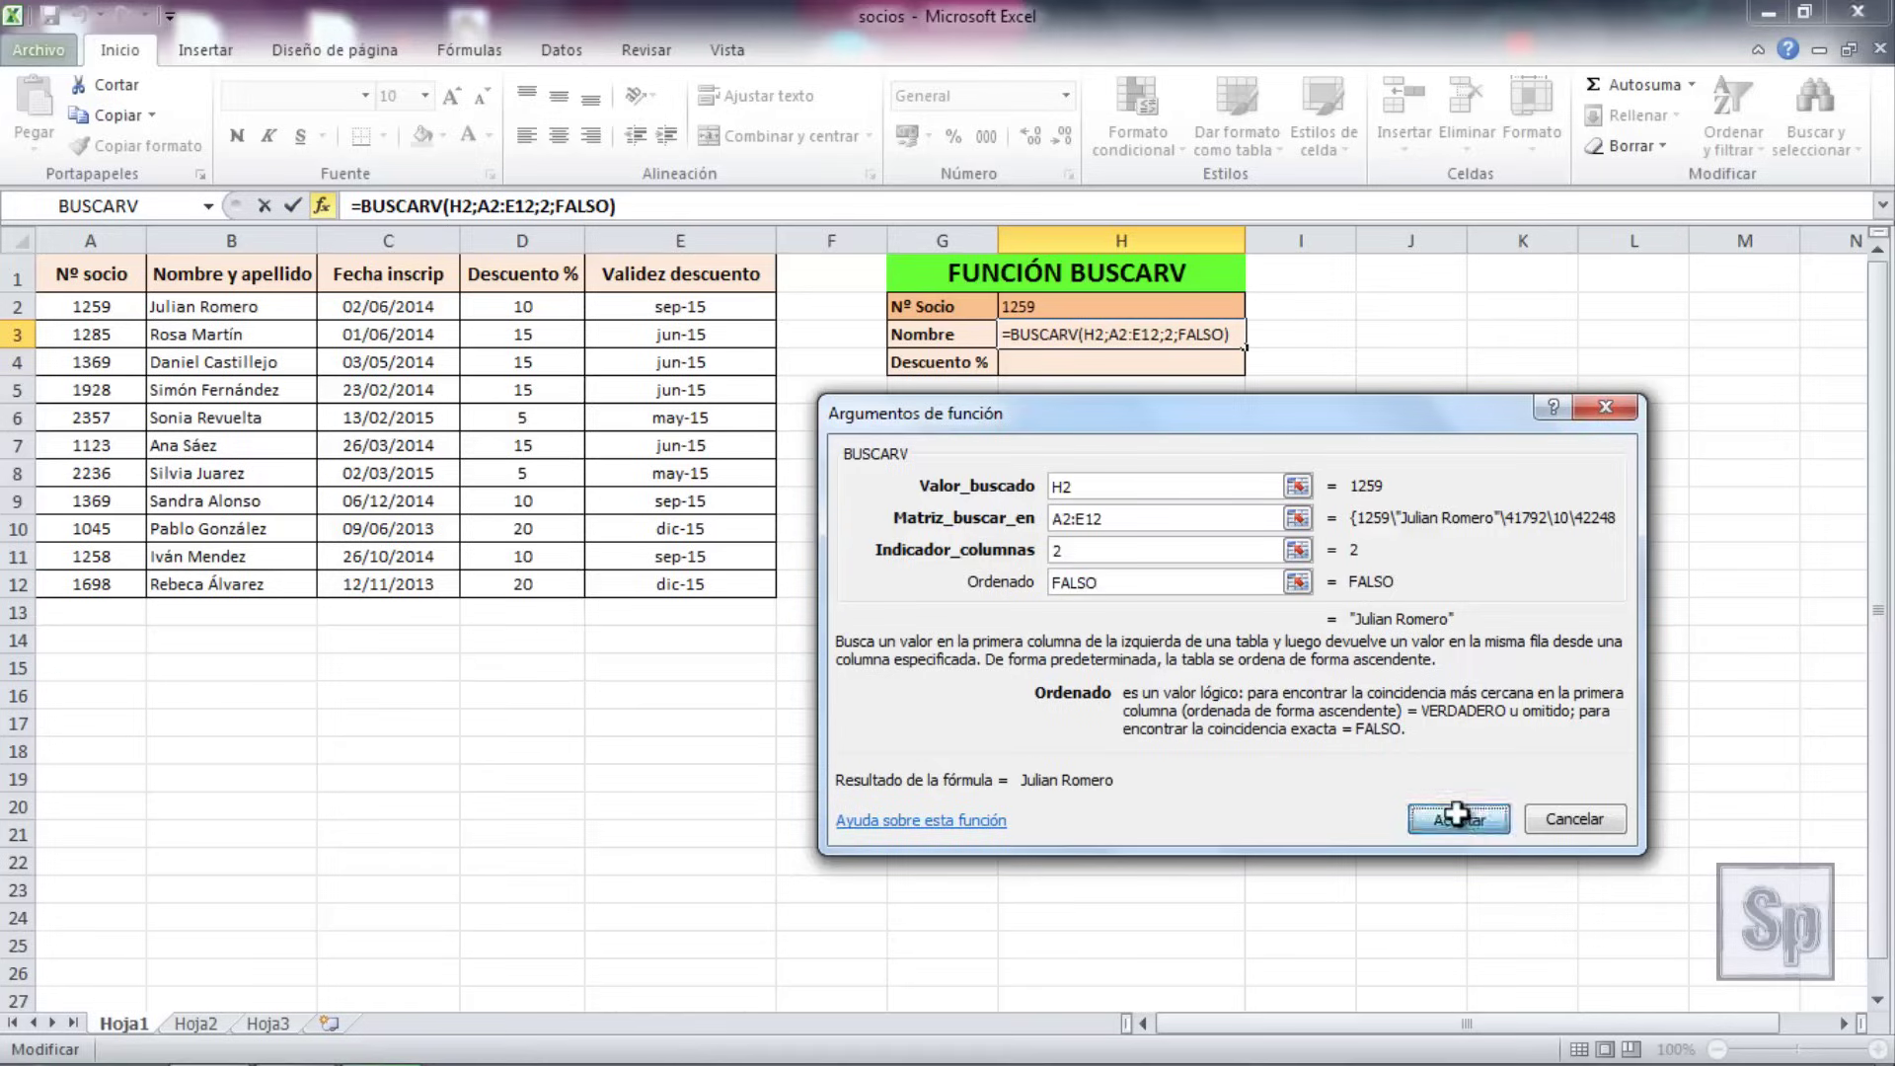
{"action": "left_click", "coordinate": [1458, 815]}
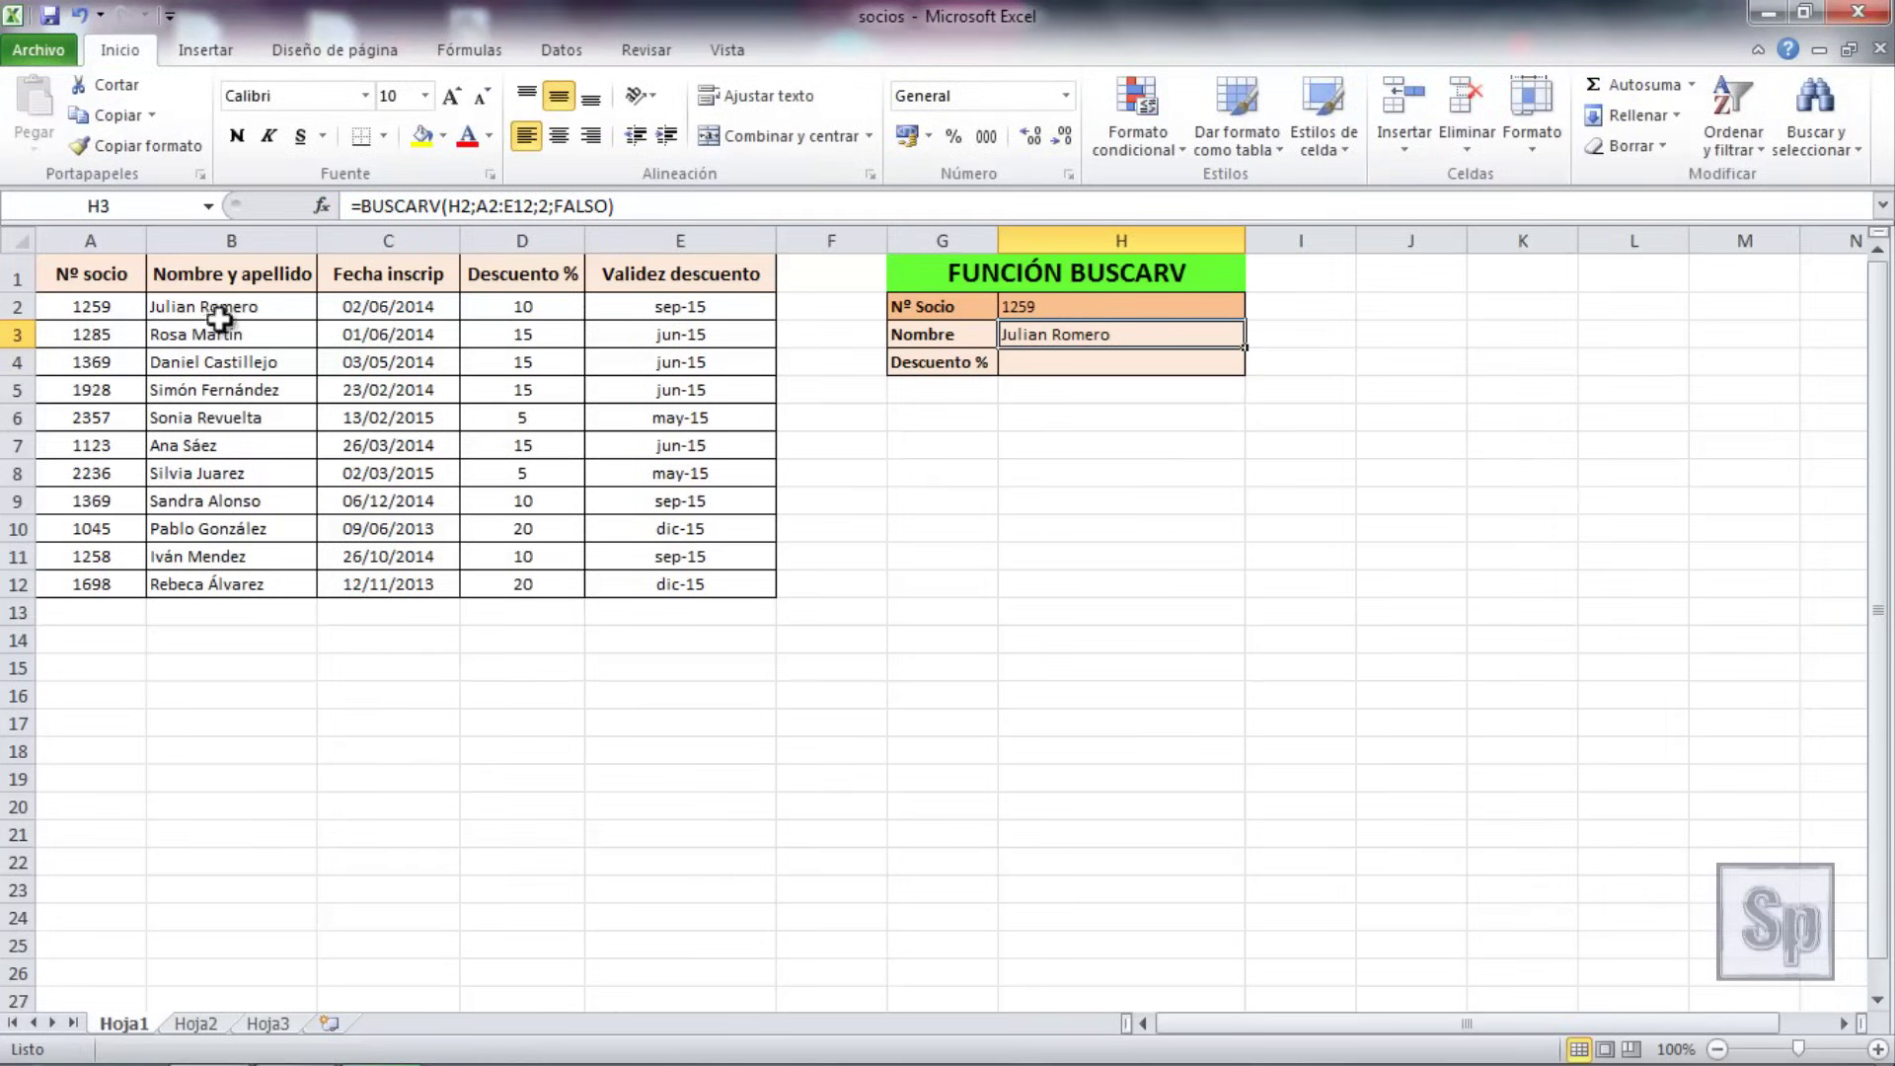
Step: Insert BUSCARV into H4 from the Búsqueda y referencia category of Insertar función
{"action": "left_click", "coordinate": [1045, 363]}
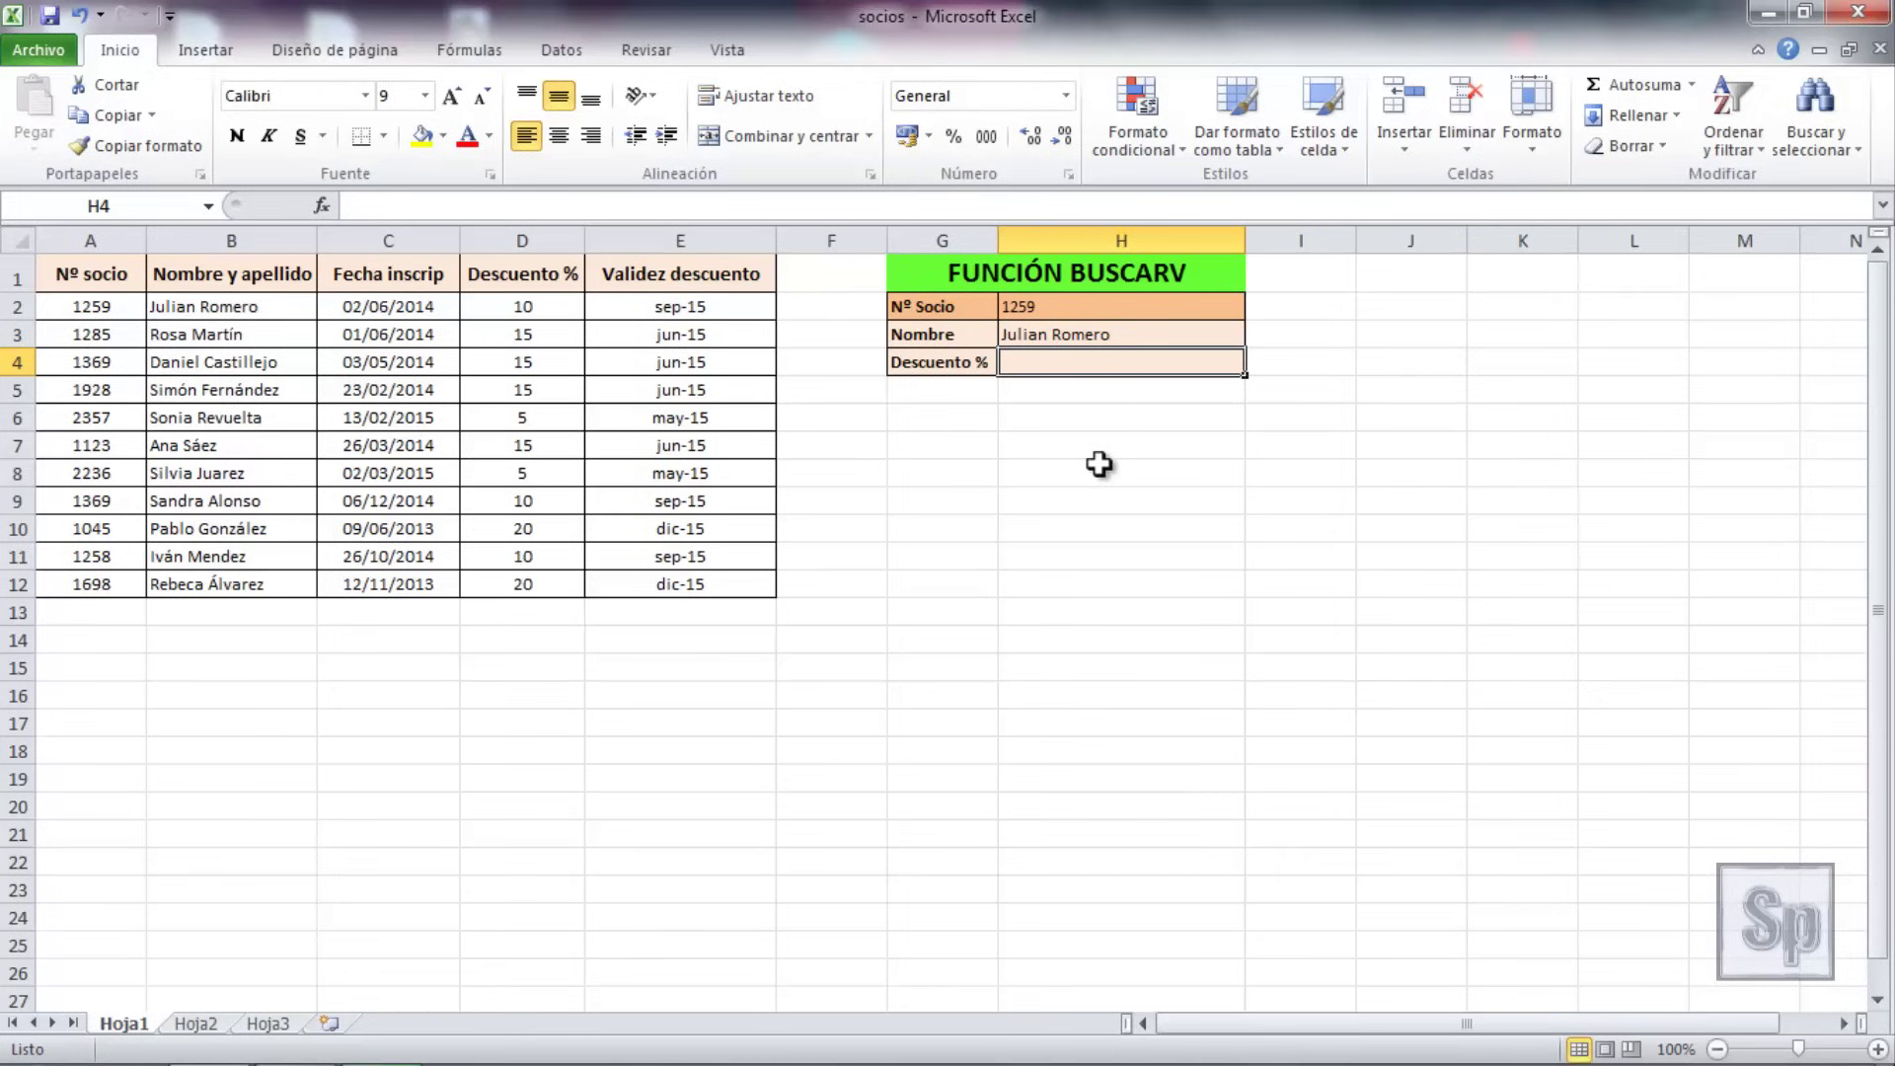
{"action": "left_click", "coordinate": [322, 206]}
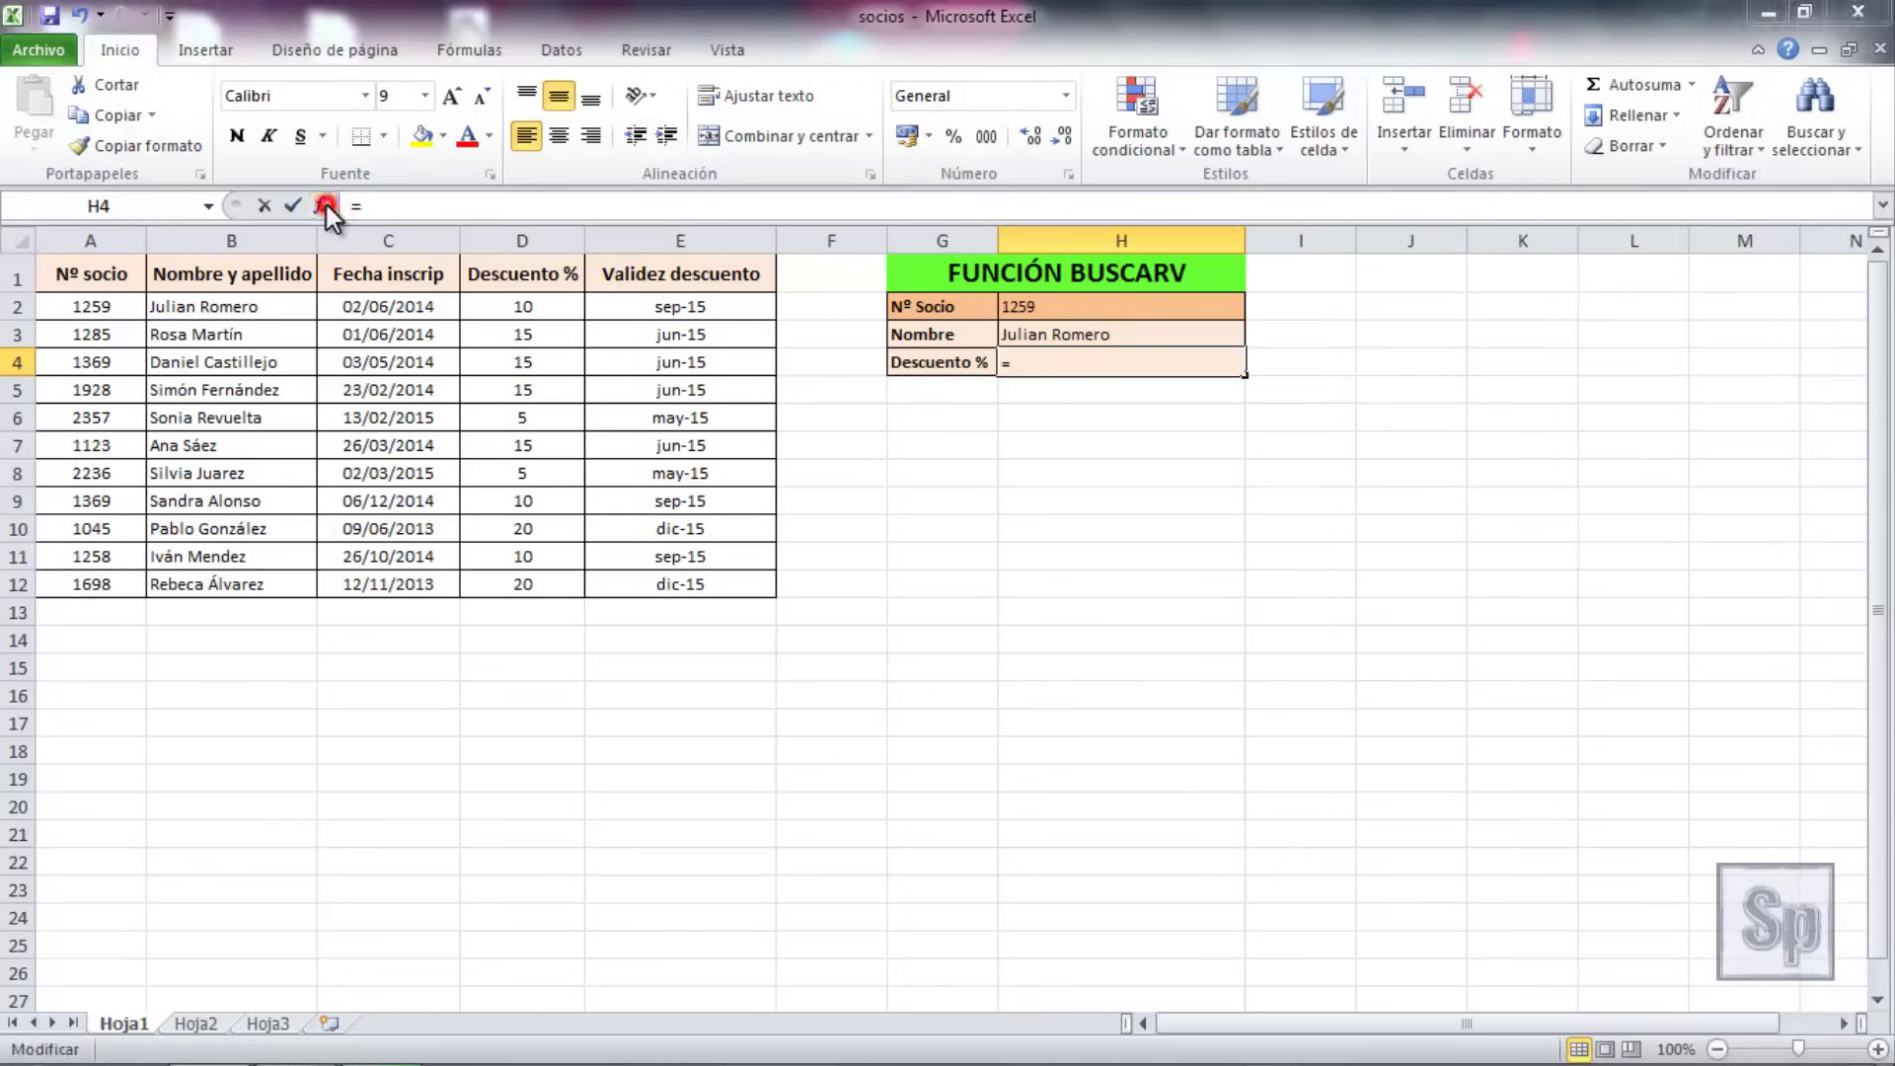
{"action": "left_click", "coordinate": [1387, 510]}
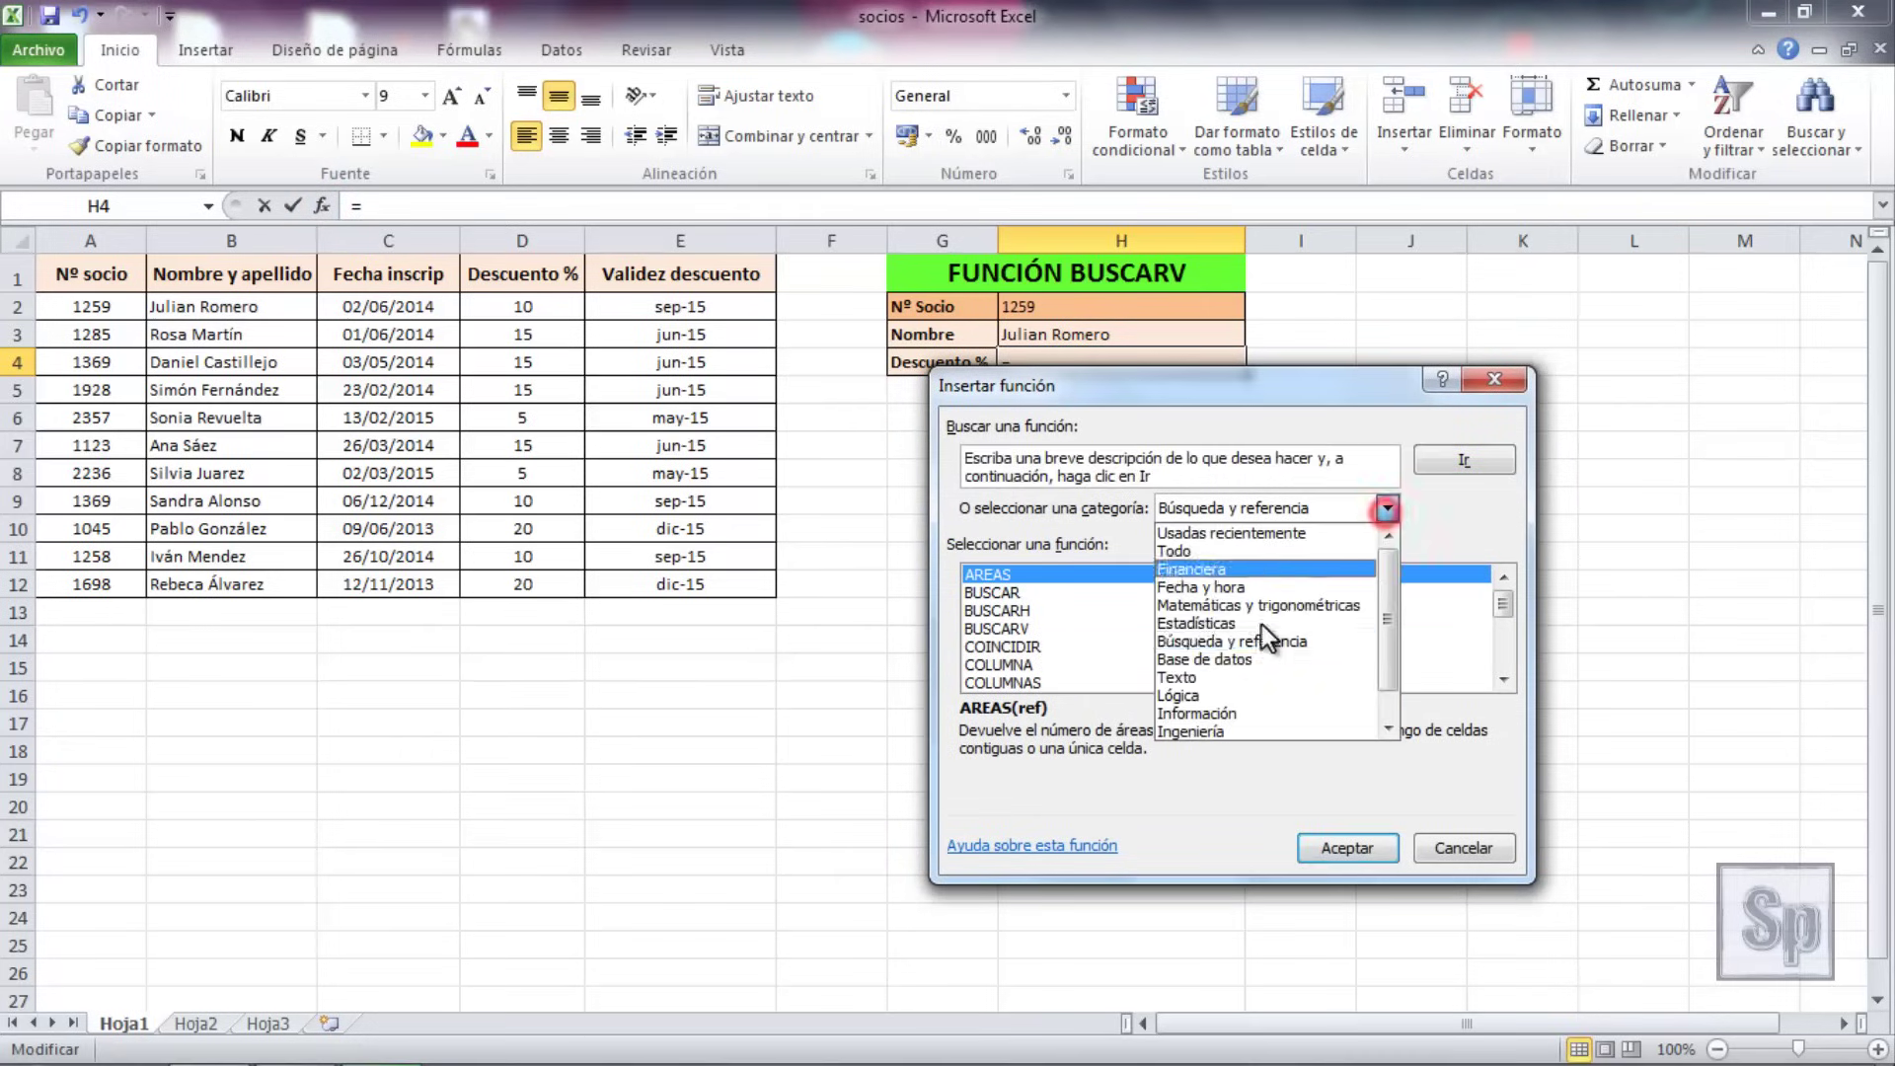
{"action": "left_click", "coordinate": [1214, 648]}
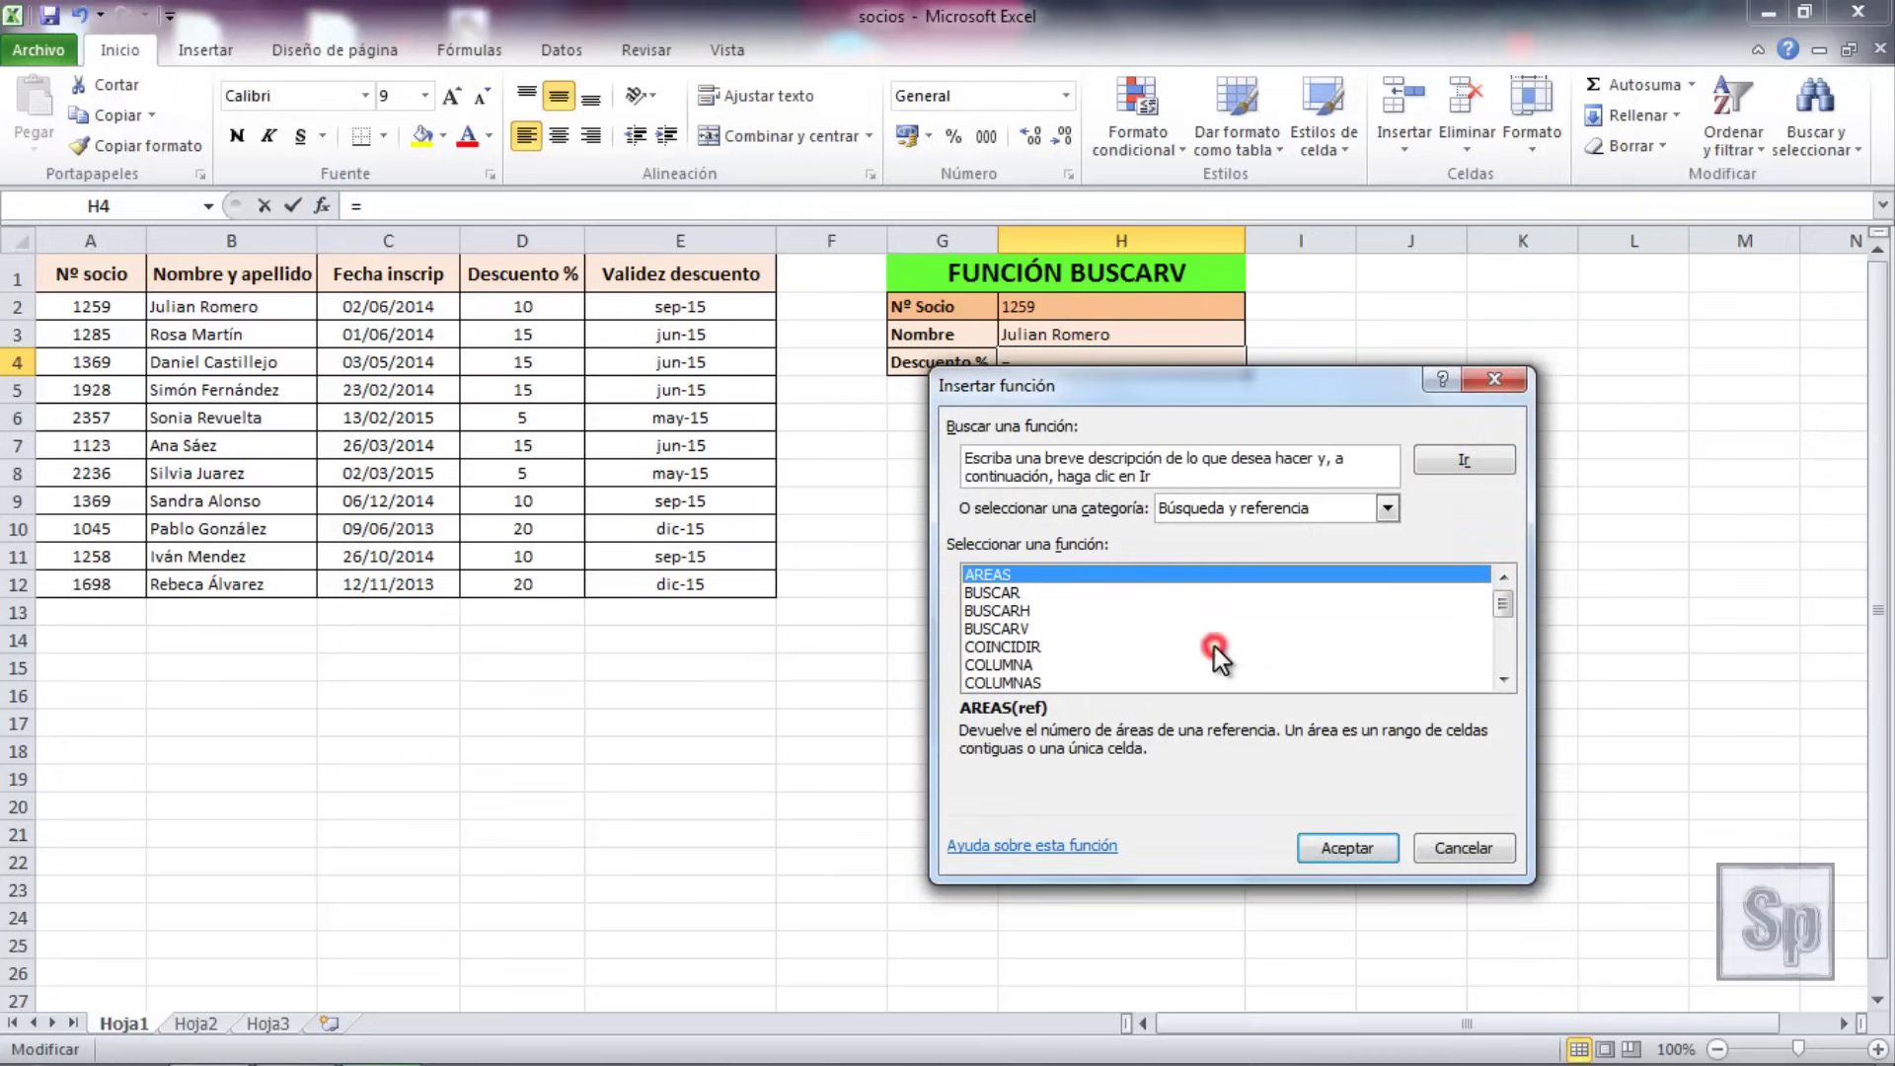
{"action": "double_click", "coordinate": [992, 629]}
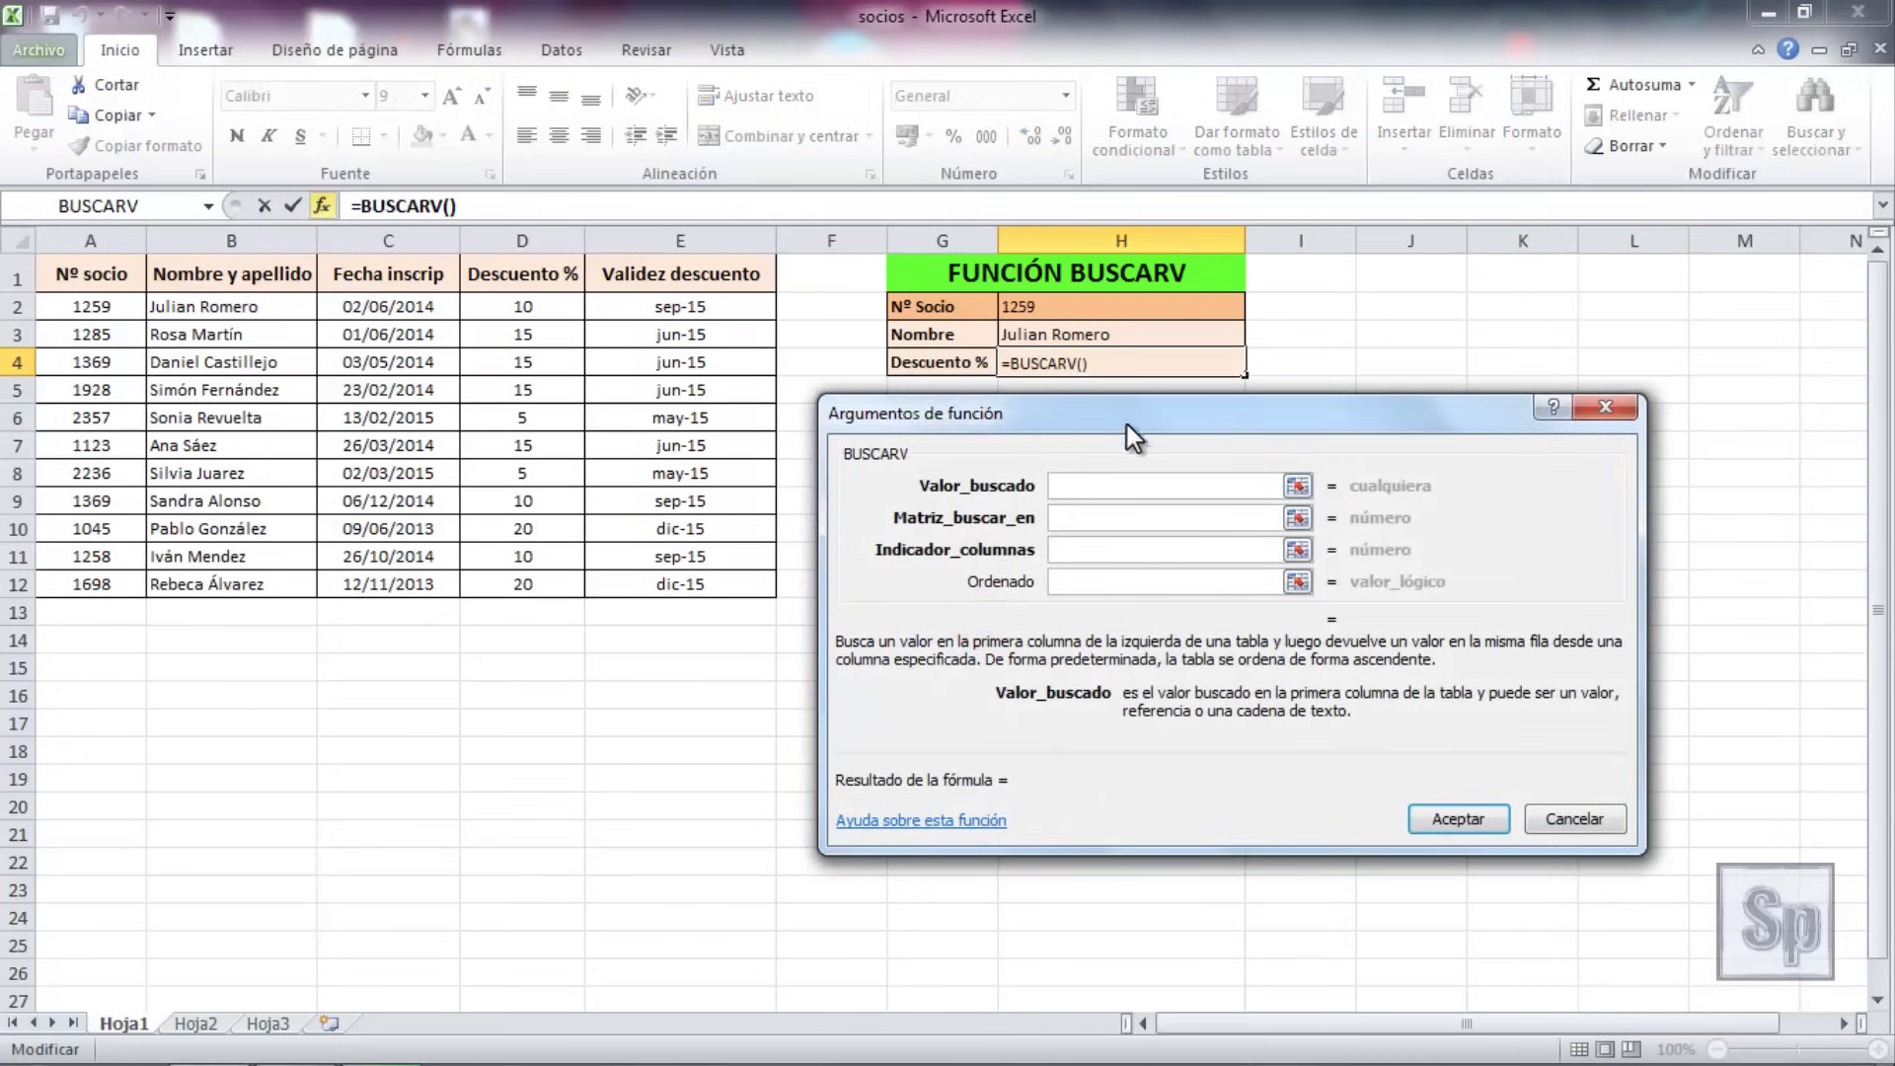
Step: Point H4's BUSCARV at lookup value H2 and table range A2:E12
{"action": "left_click_drag", "start_coordinate": [1128, 424], "coordinate": [1106, 448]}
{"action": "left_click", "coordinate": [1040, 309]}
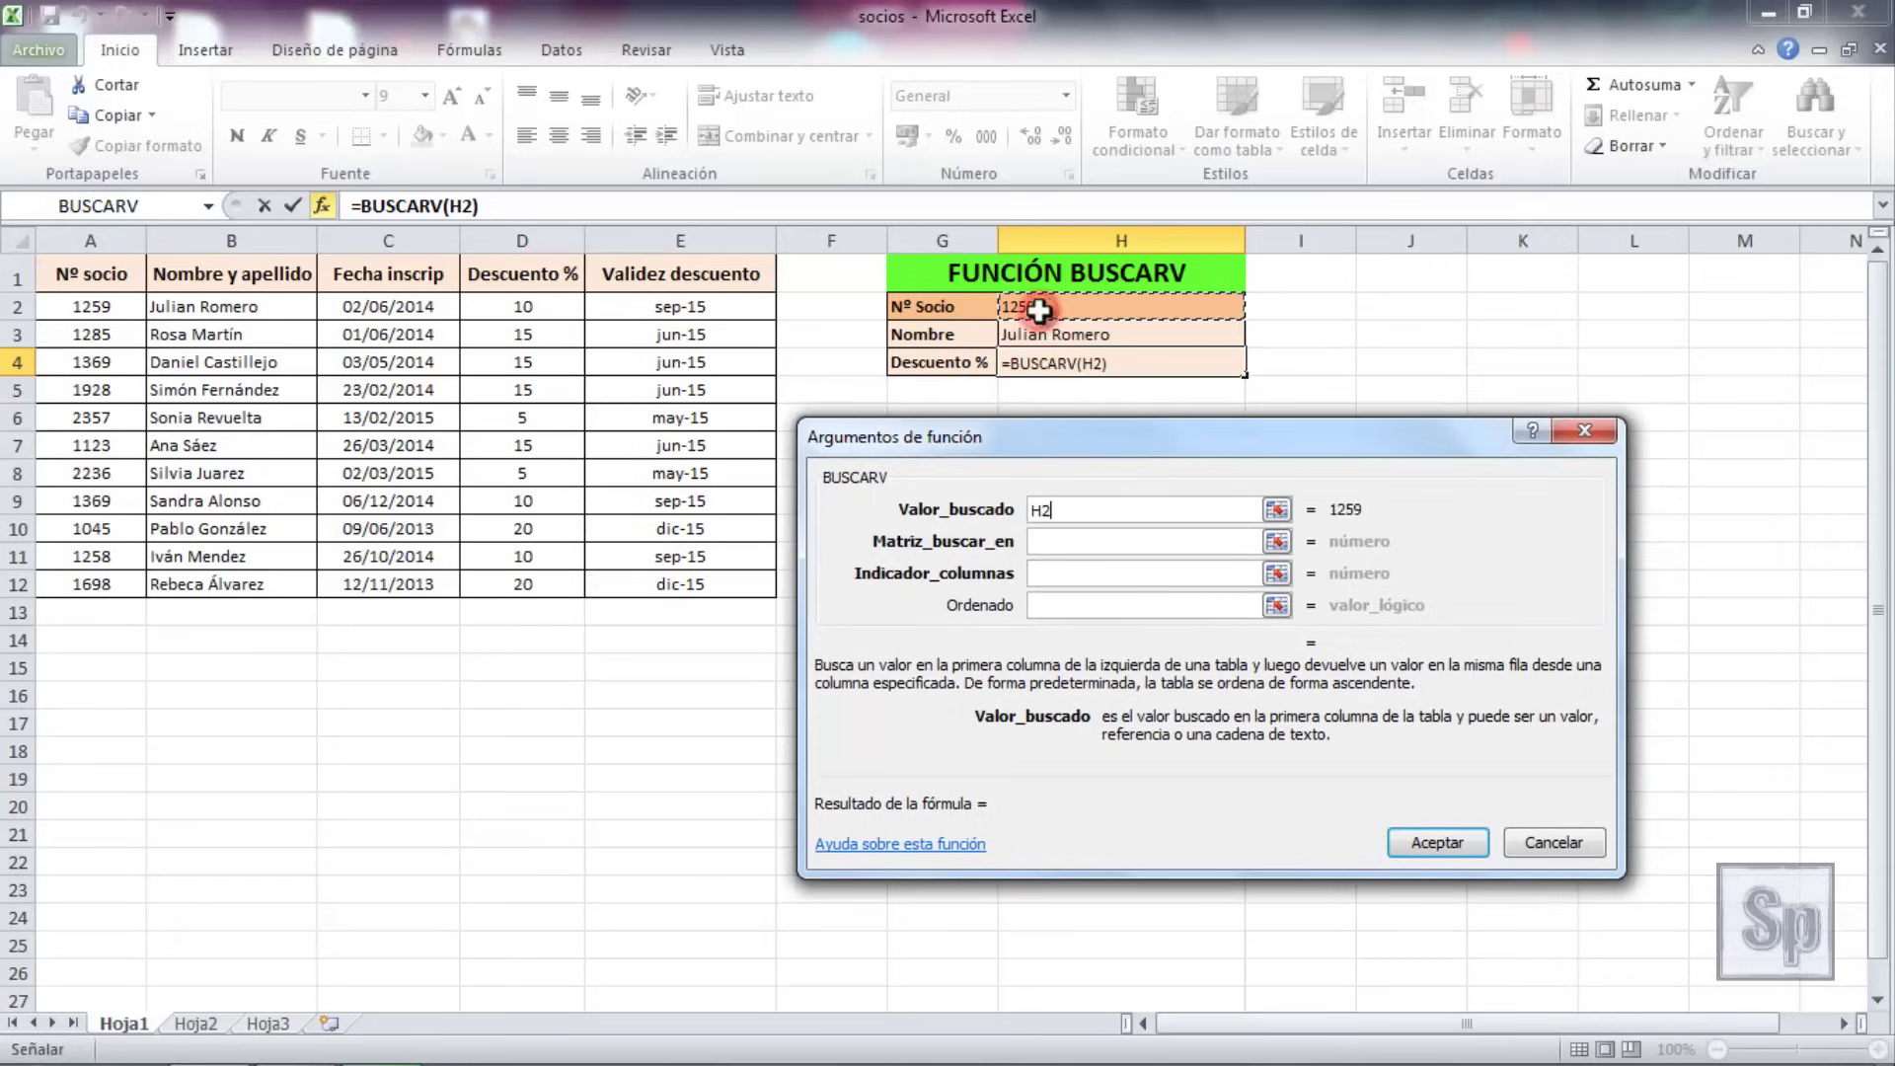
{"action": "left_click", "coordinate": [1051, 541]}
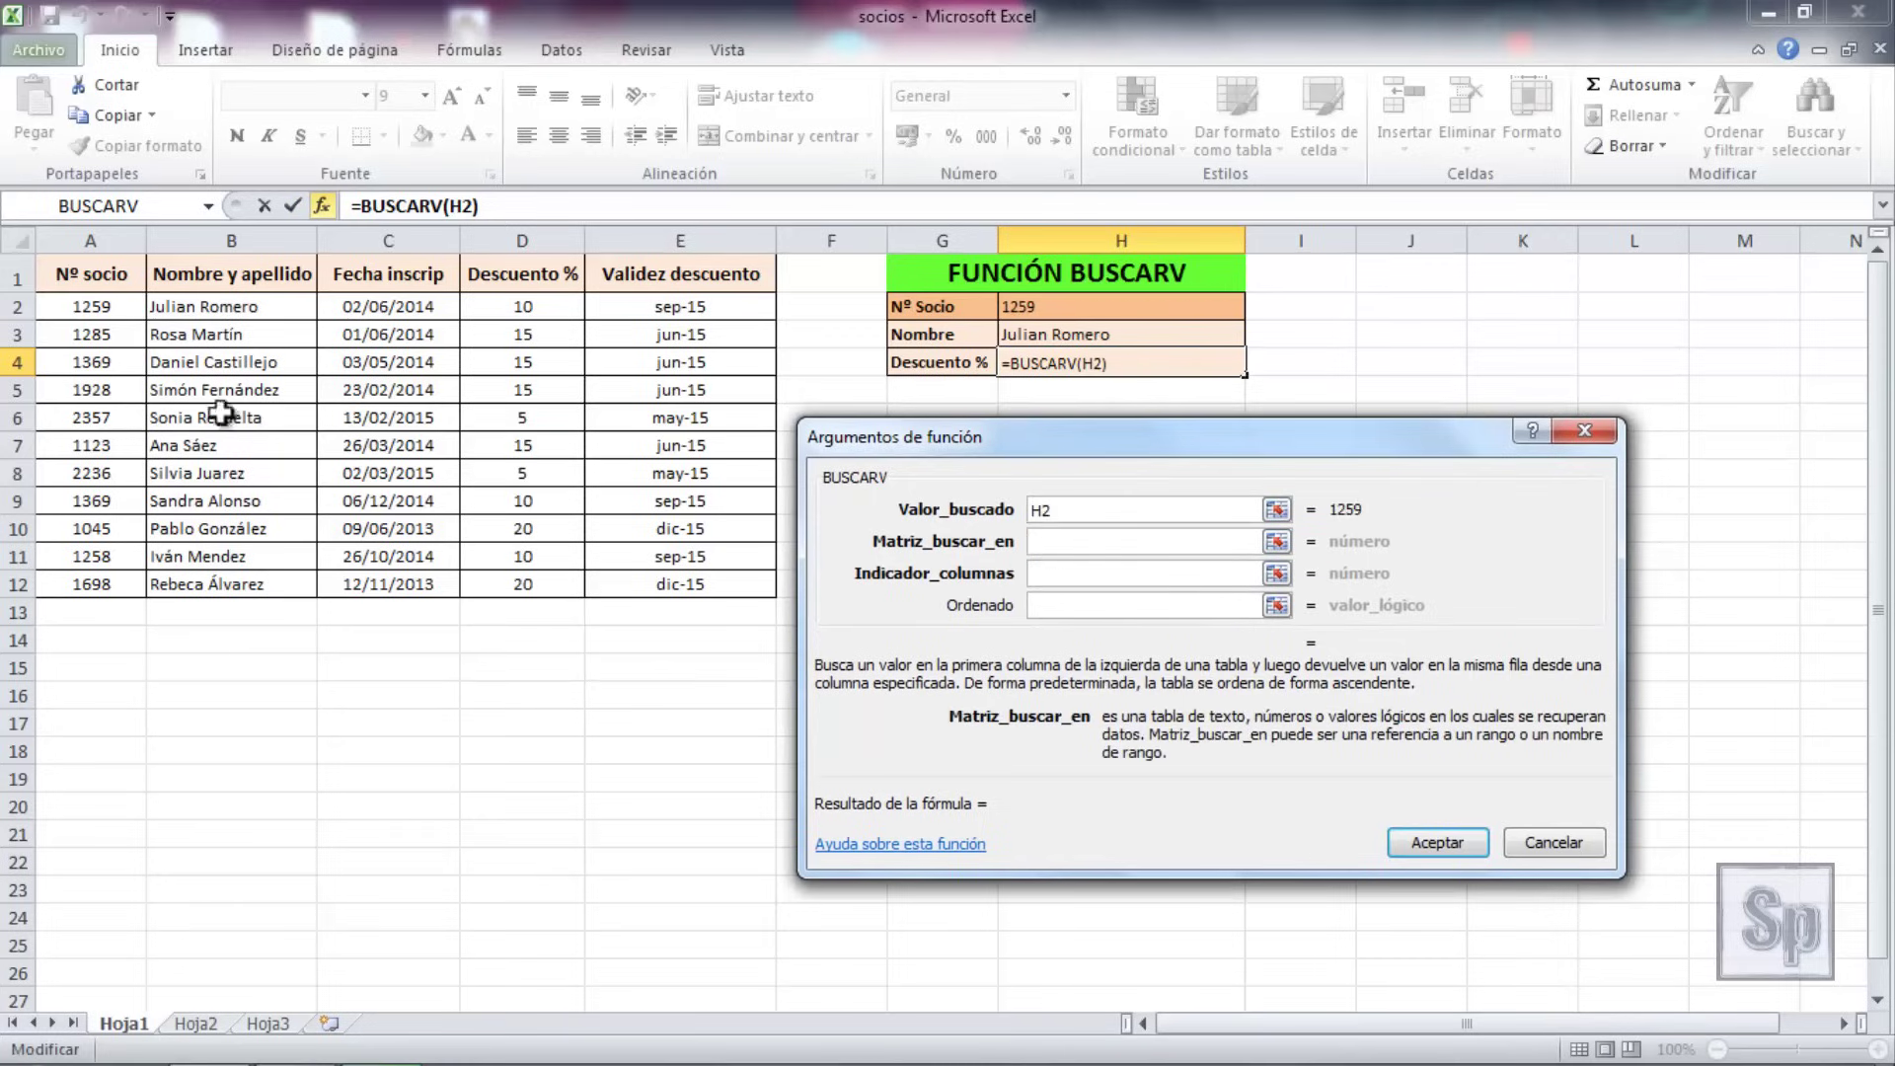
{"action": "left_click_drag", "start_coordinate": [84, 307], "coordinate": [629, 597]}
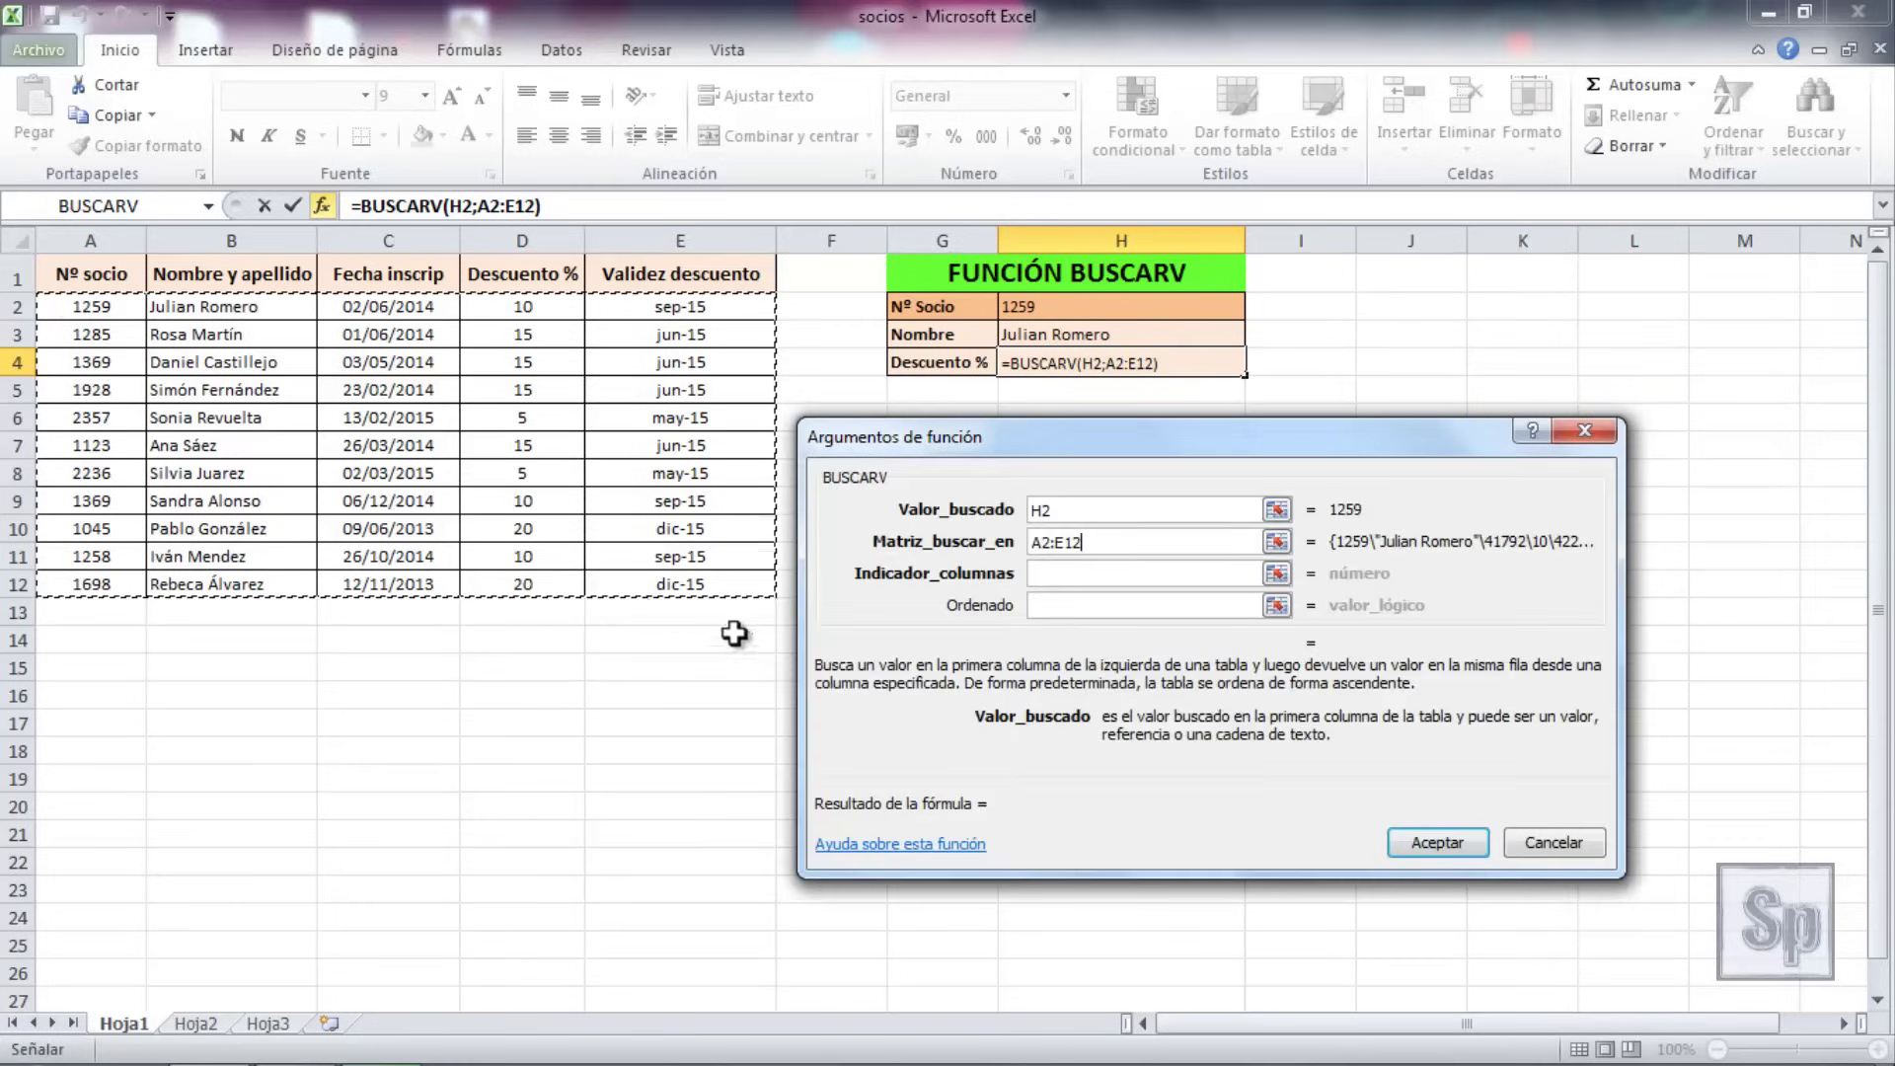
{"action": "left_click", "coordinate": [1048, 576]}
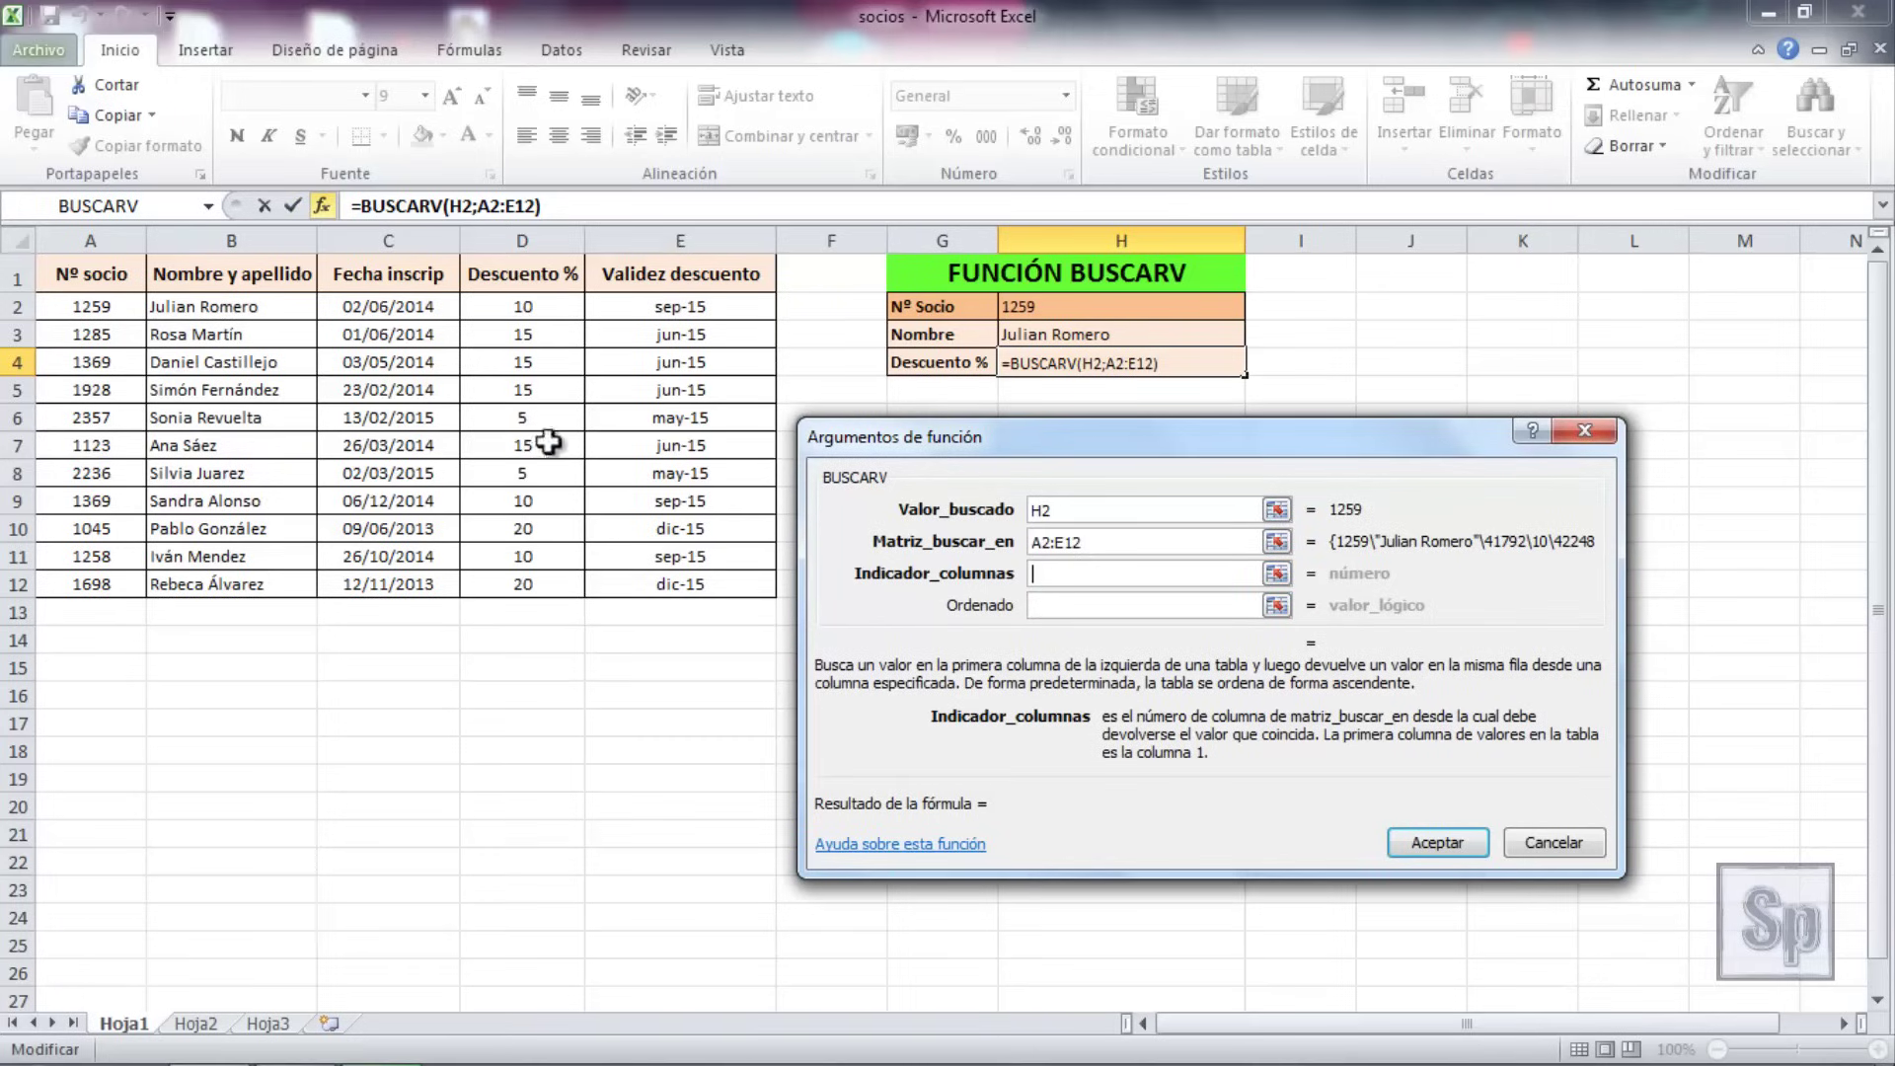
Step: Finish with column 4 and FALSO so H4 shows the discount 10
{"action": "type", "text": "4"}
{"action": "left_click", "coordinate": [1034, 605]}
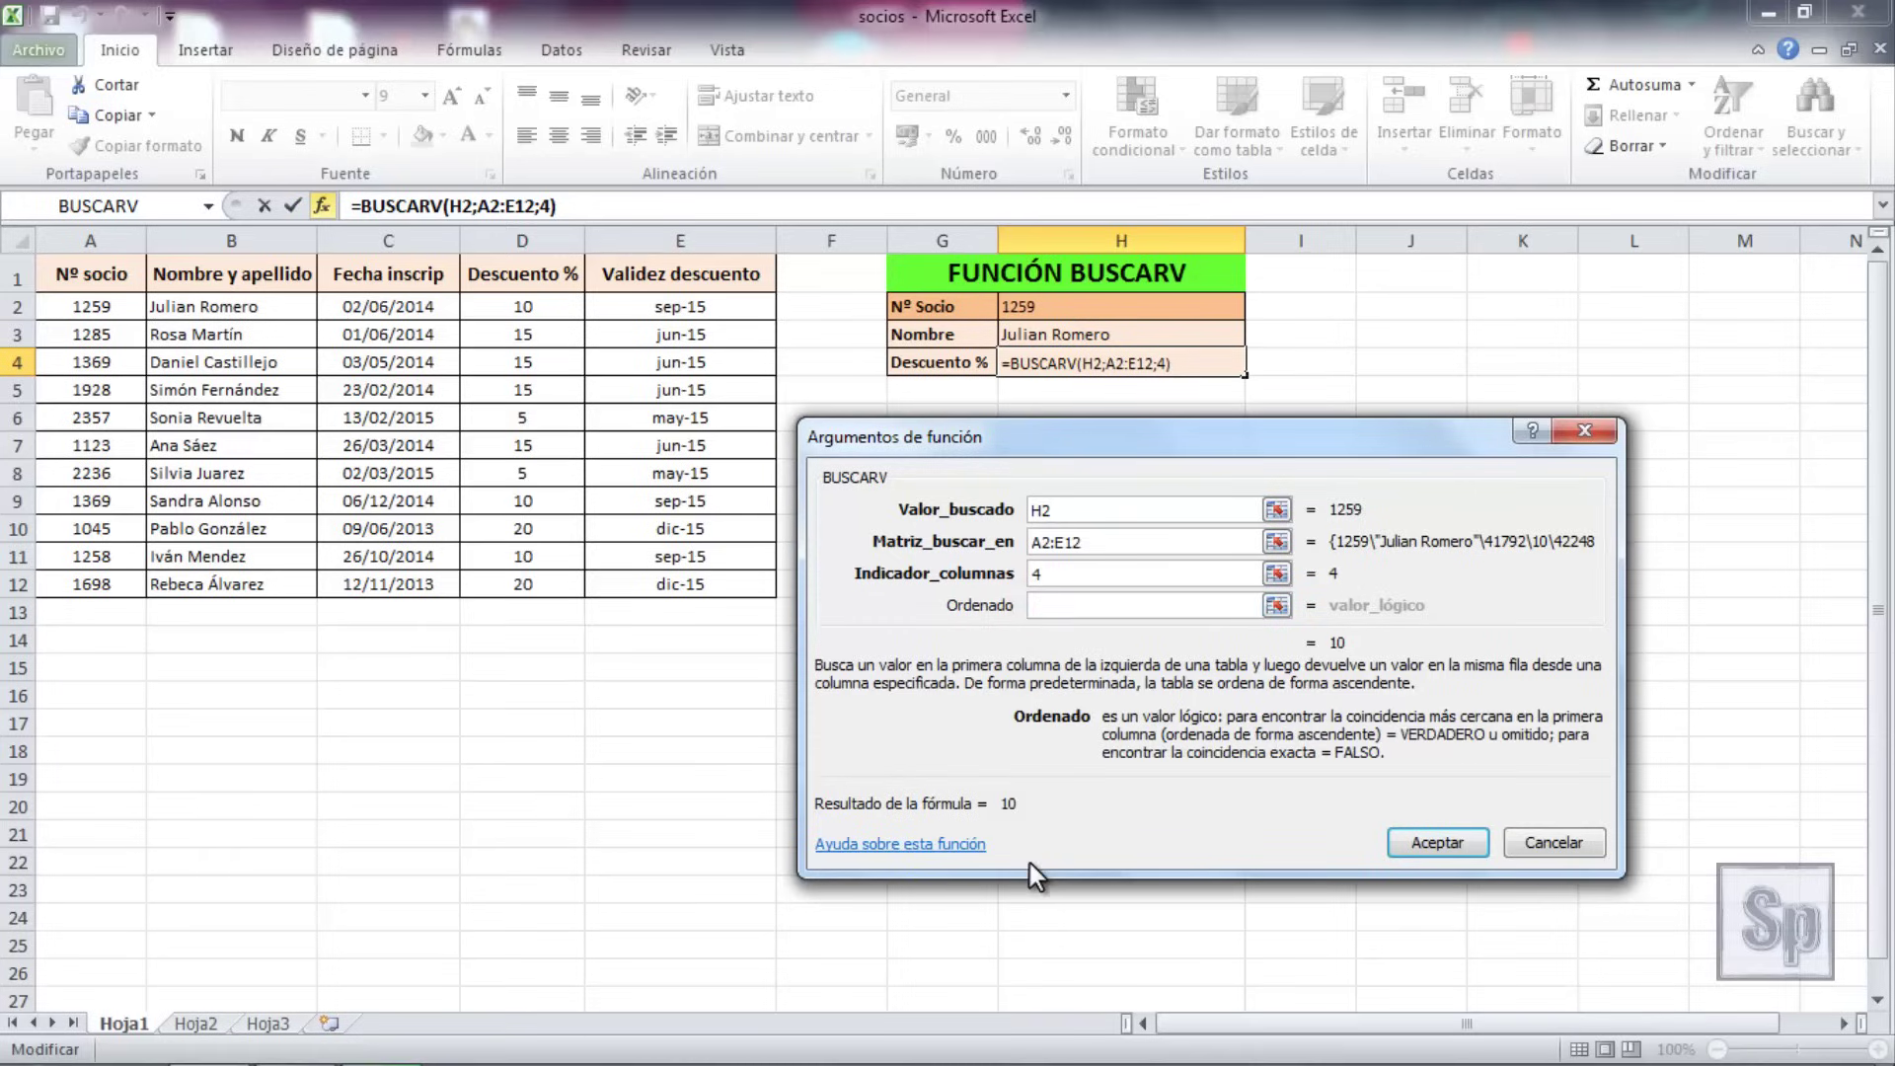
{"action": "type", "text": "FALSO"}
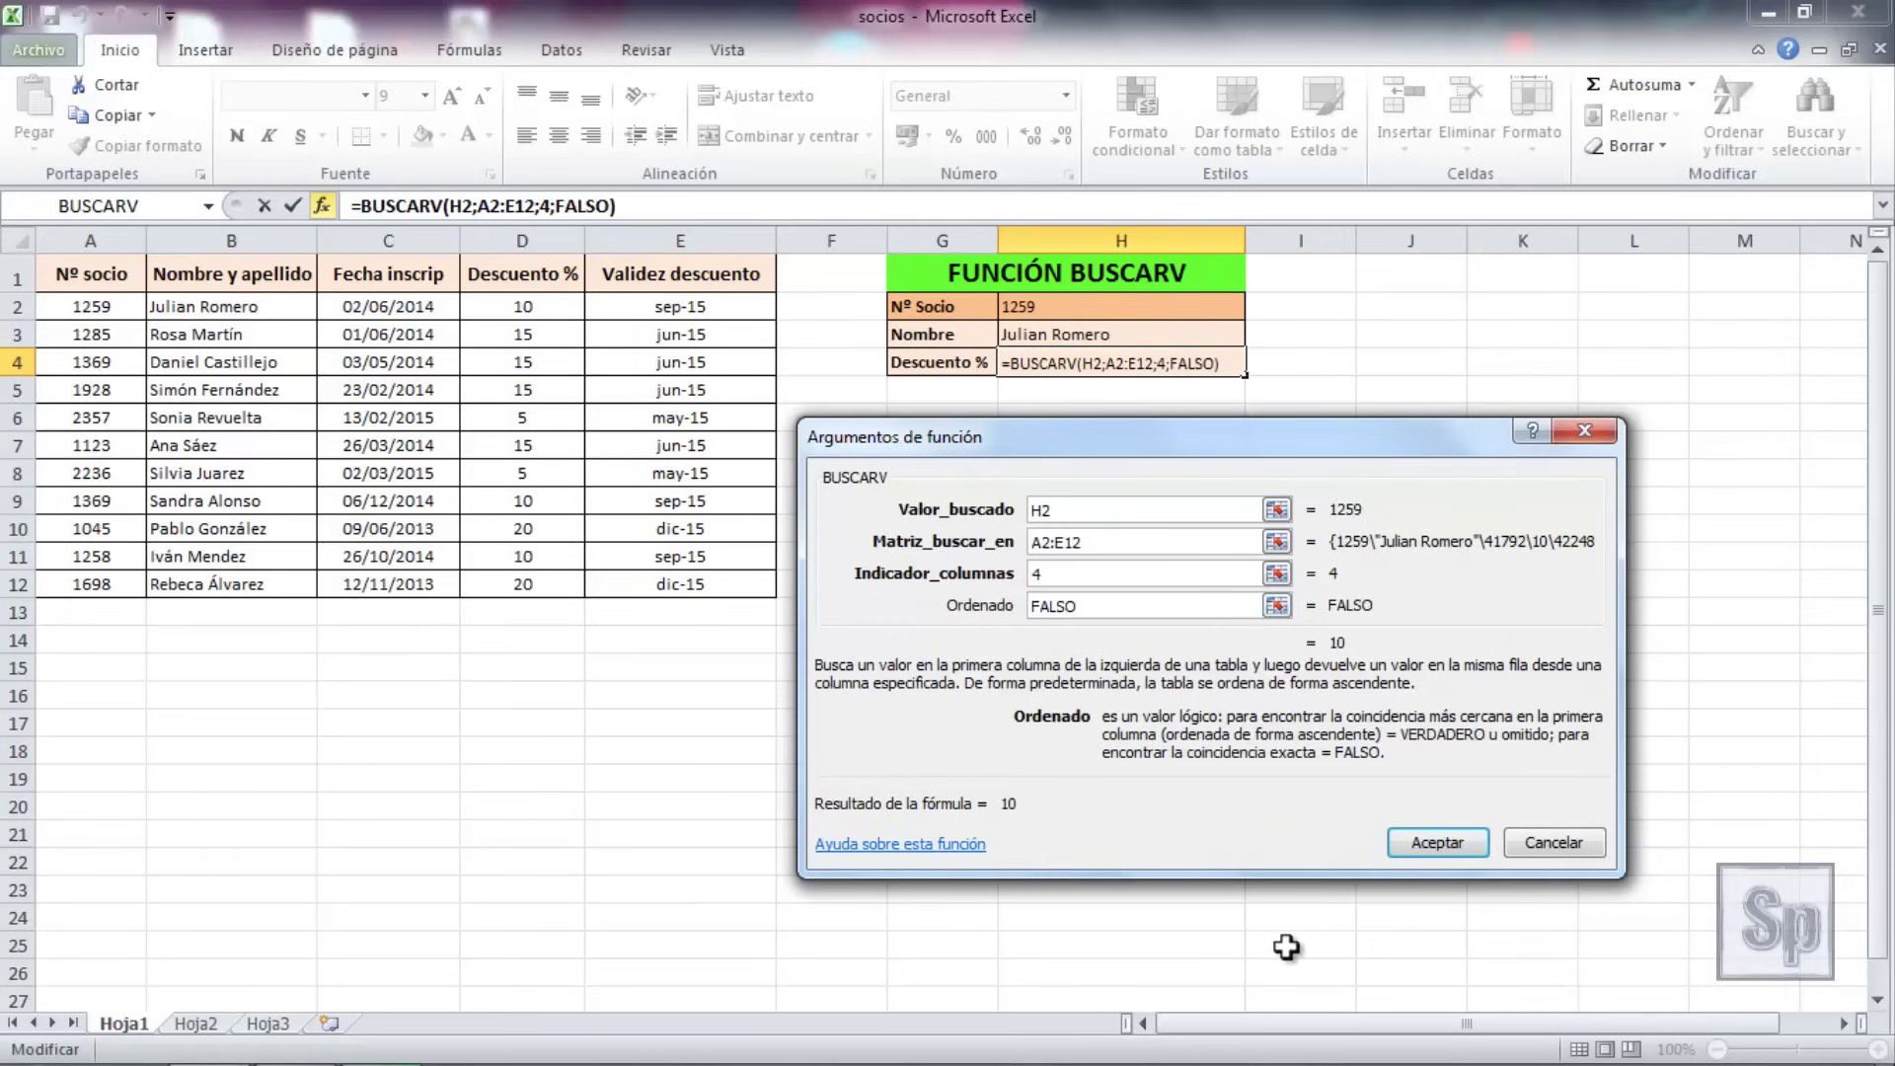
{"action": "left_click", "coordinate": [1419, 844]}
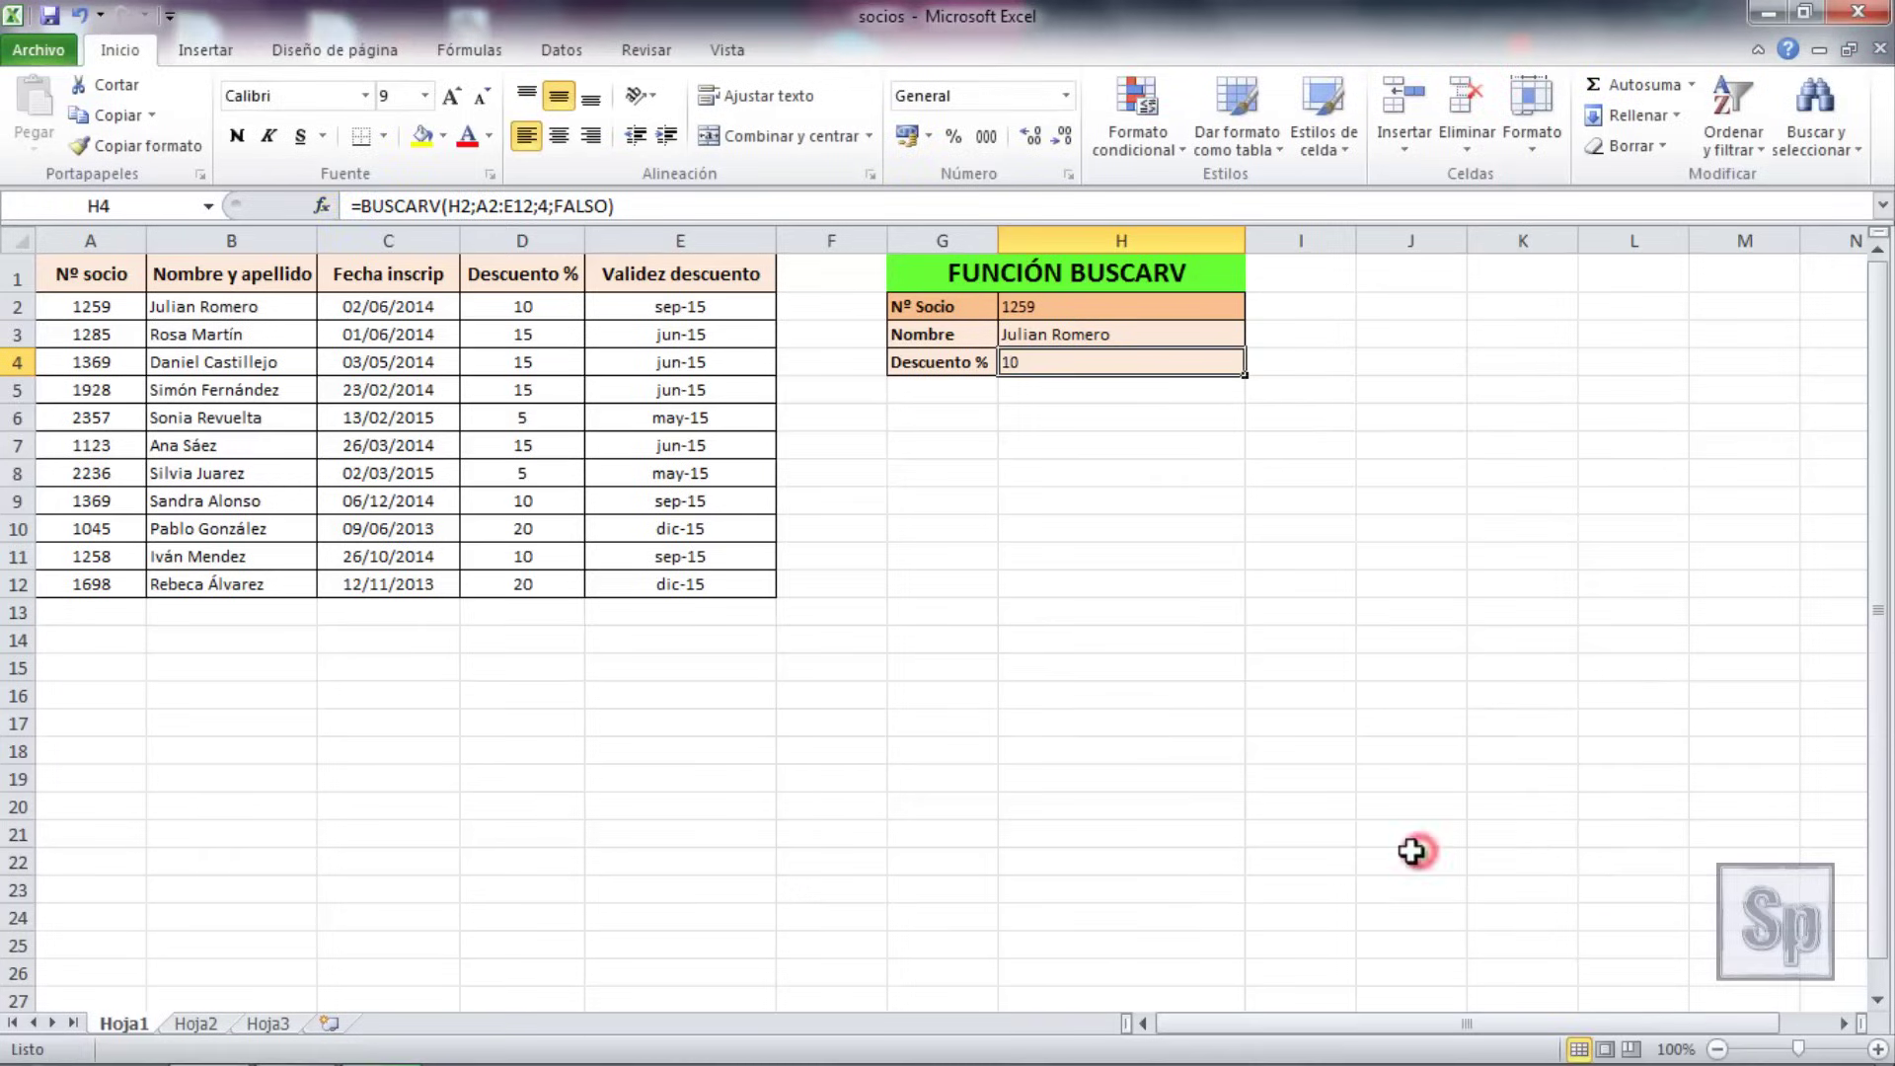
{"action": "left_click", "coordinate": [1116, 642]}
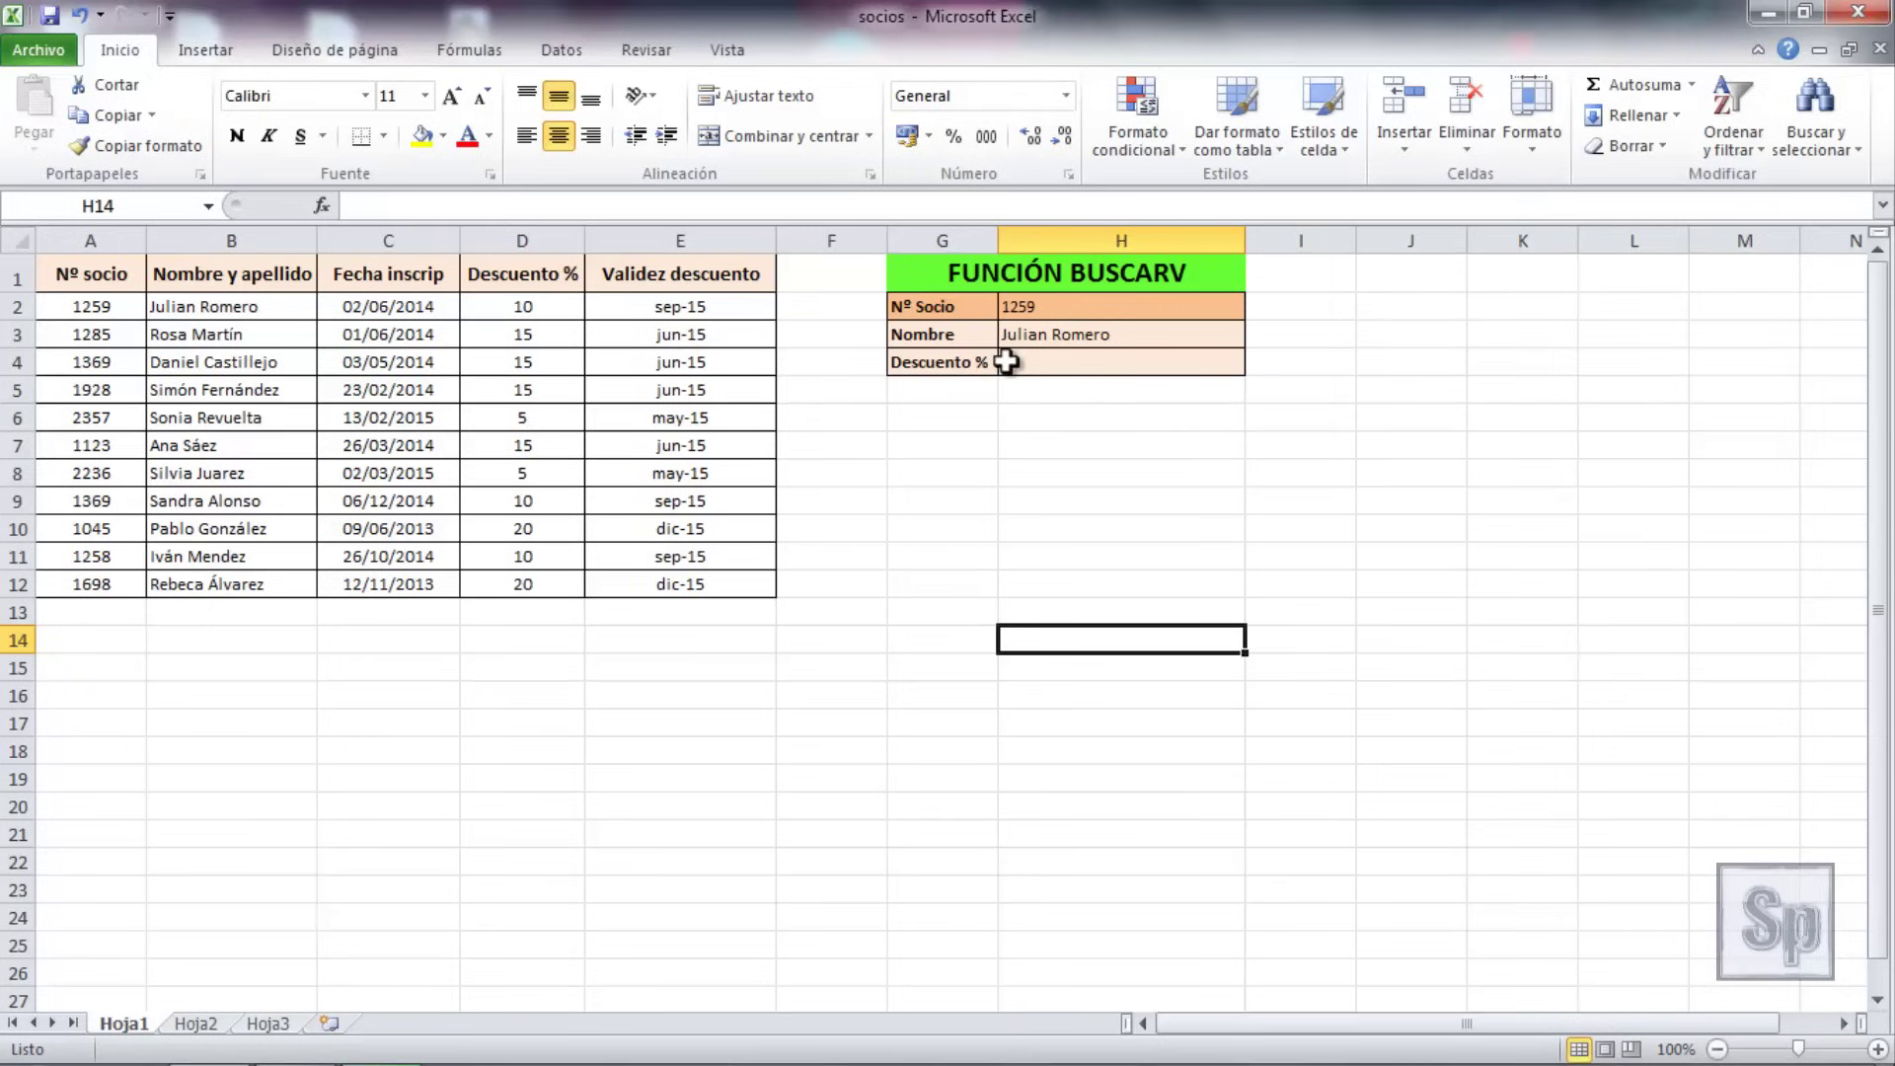
Step: Try several member numbers in H2, including an unmatched one (#N/A), ending on 1698 with discount 20
{"action": "left_click", "coordinate": [1048, 314]}
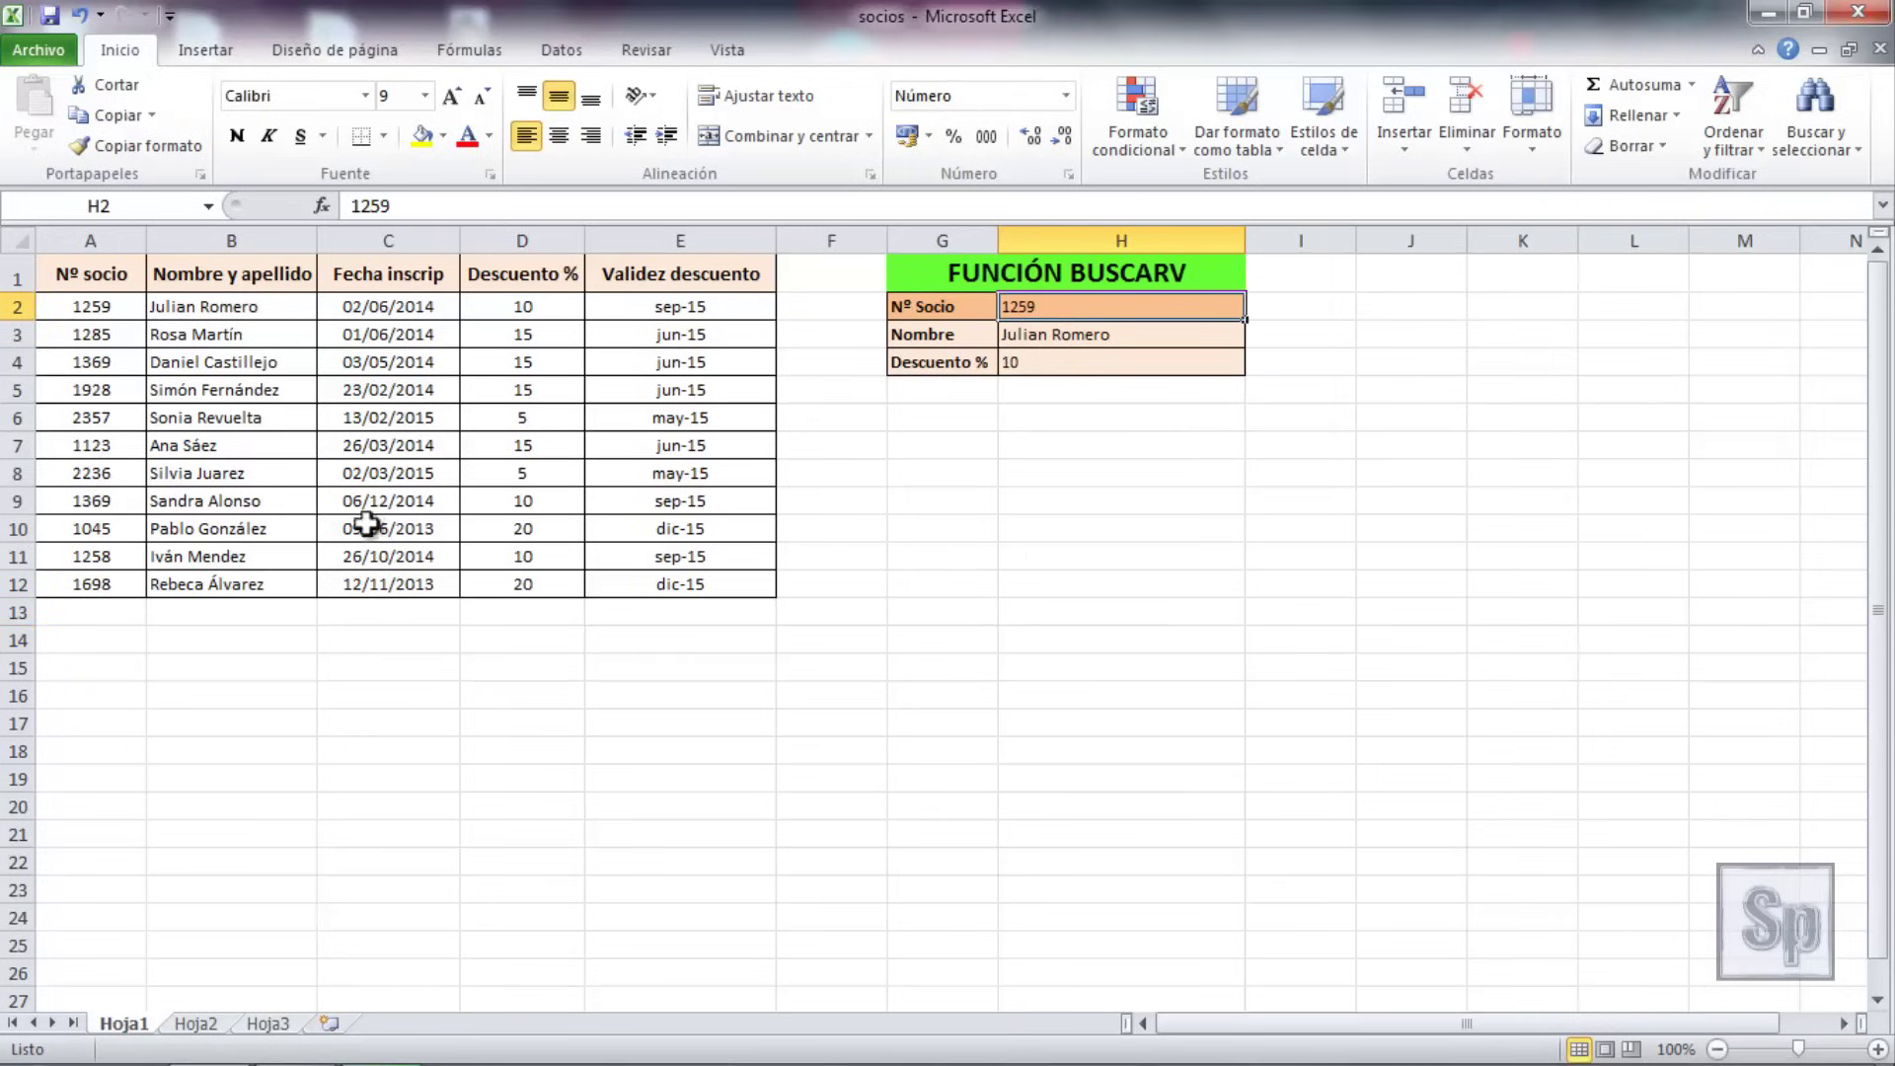
{"action": "type", "text": "1123"}
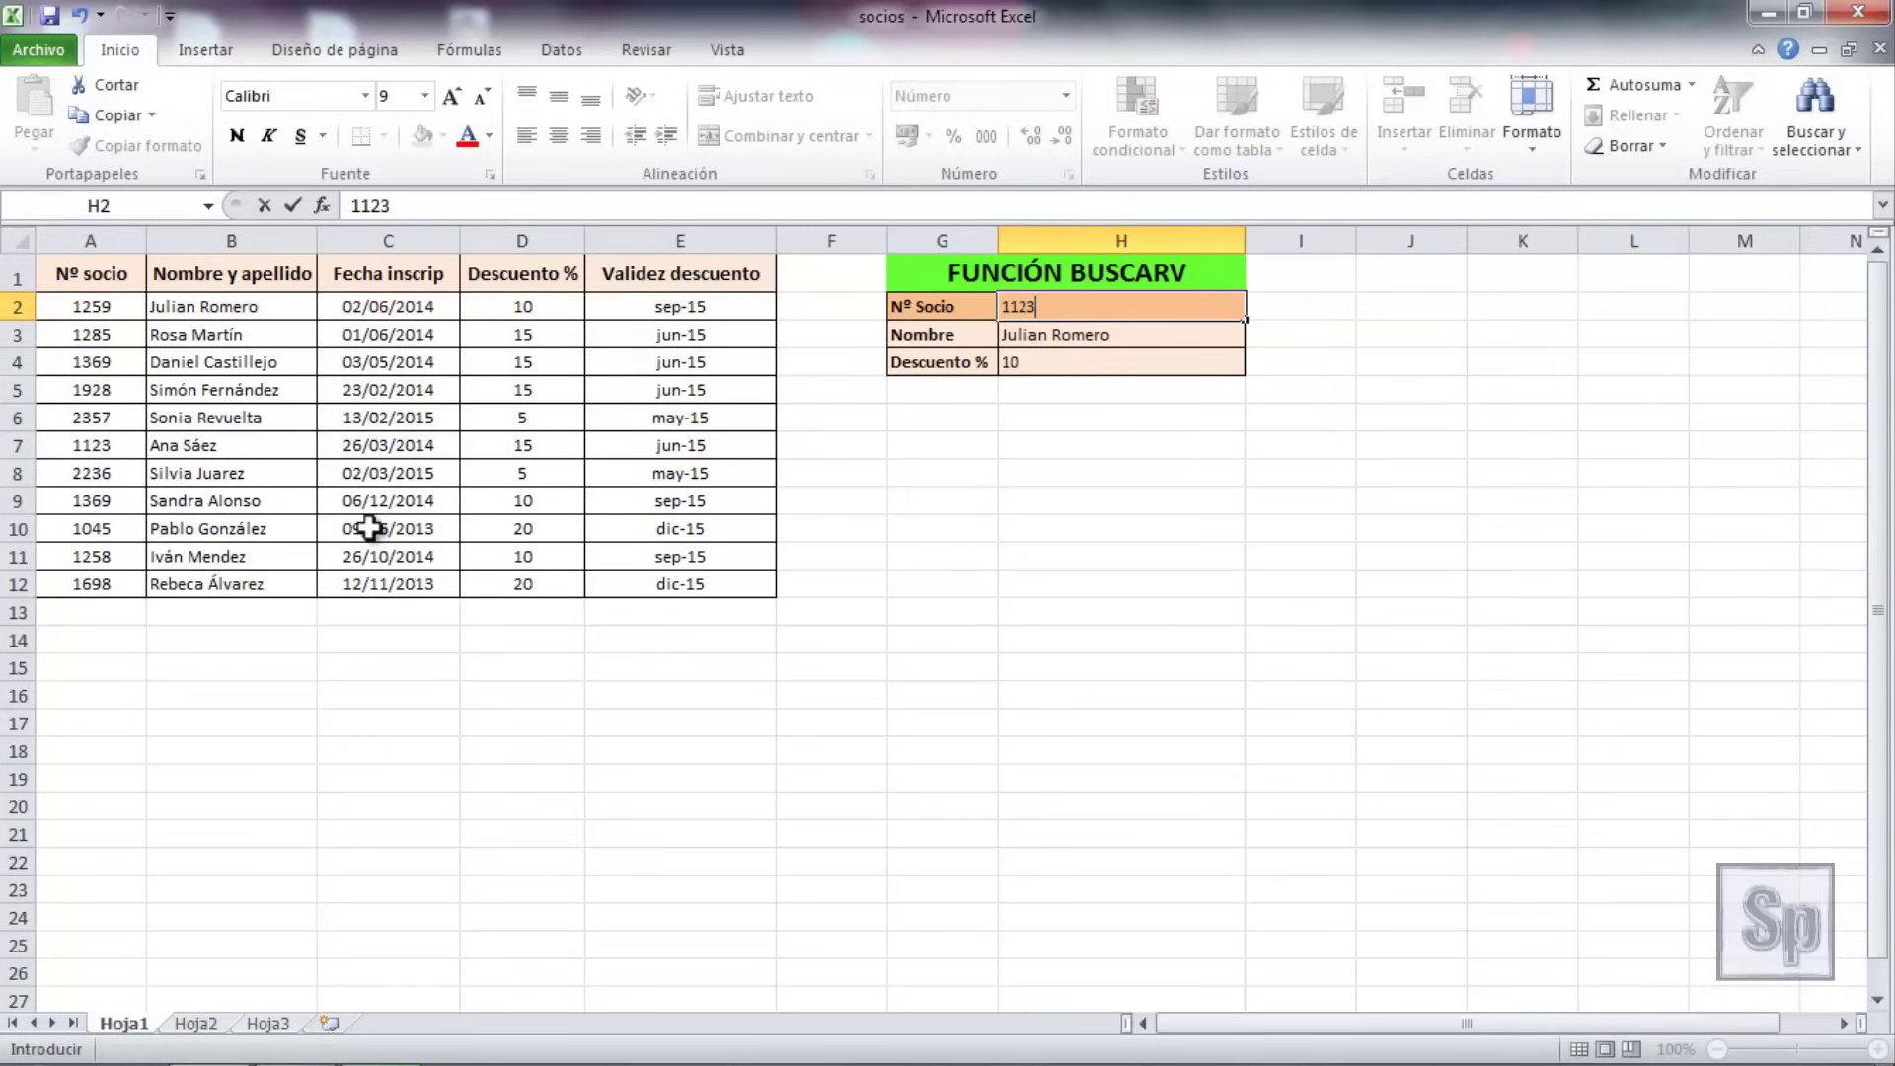
{"action": "key", "text": "Return"}
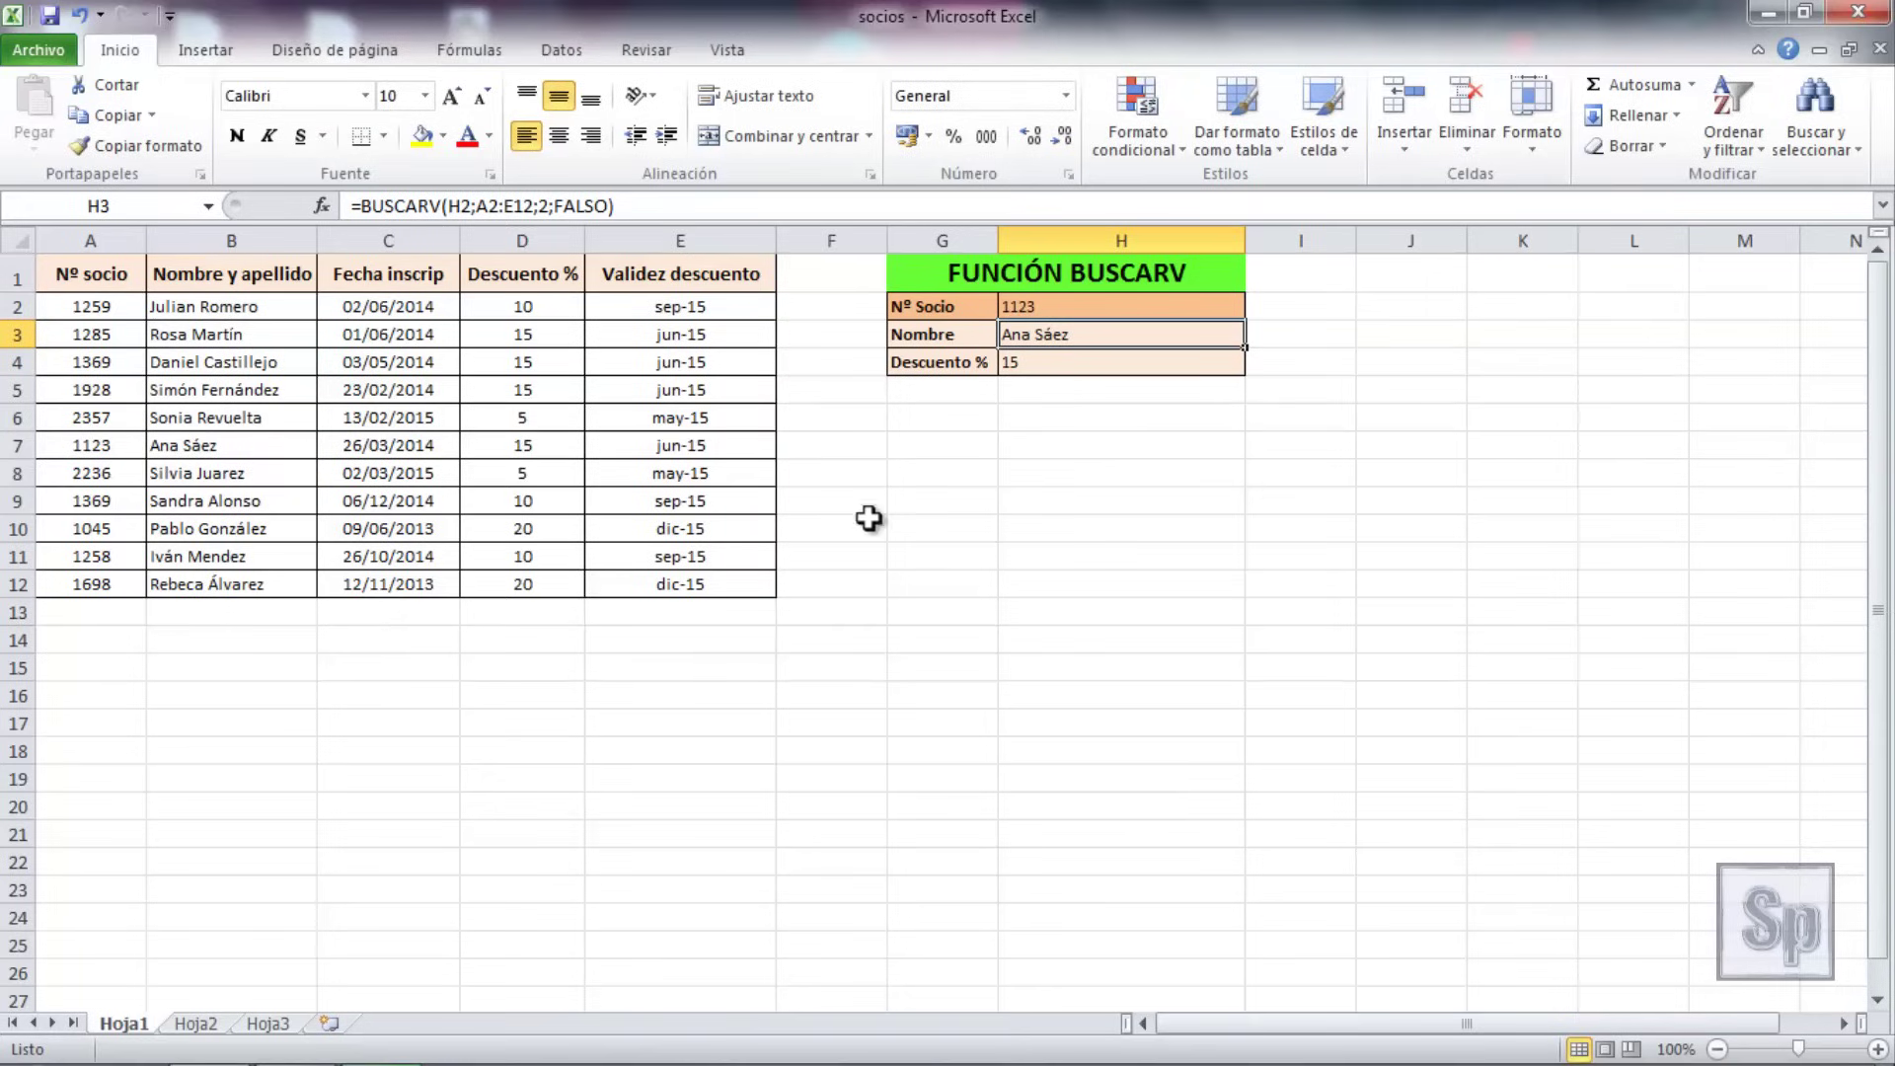
{"action": "left_click", "coordinate": [1034, 307]}
{"action": "type", "text": "1111"}
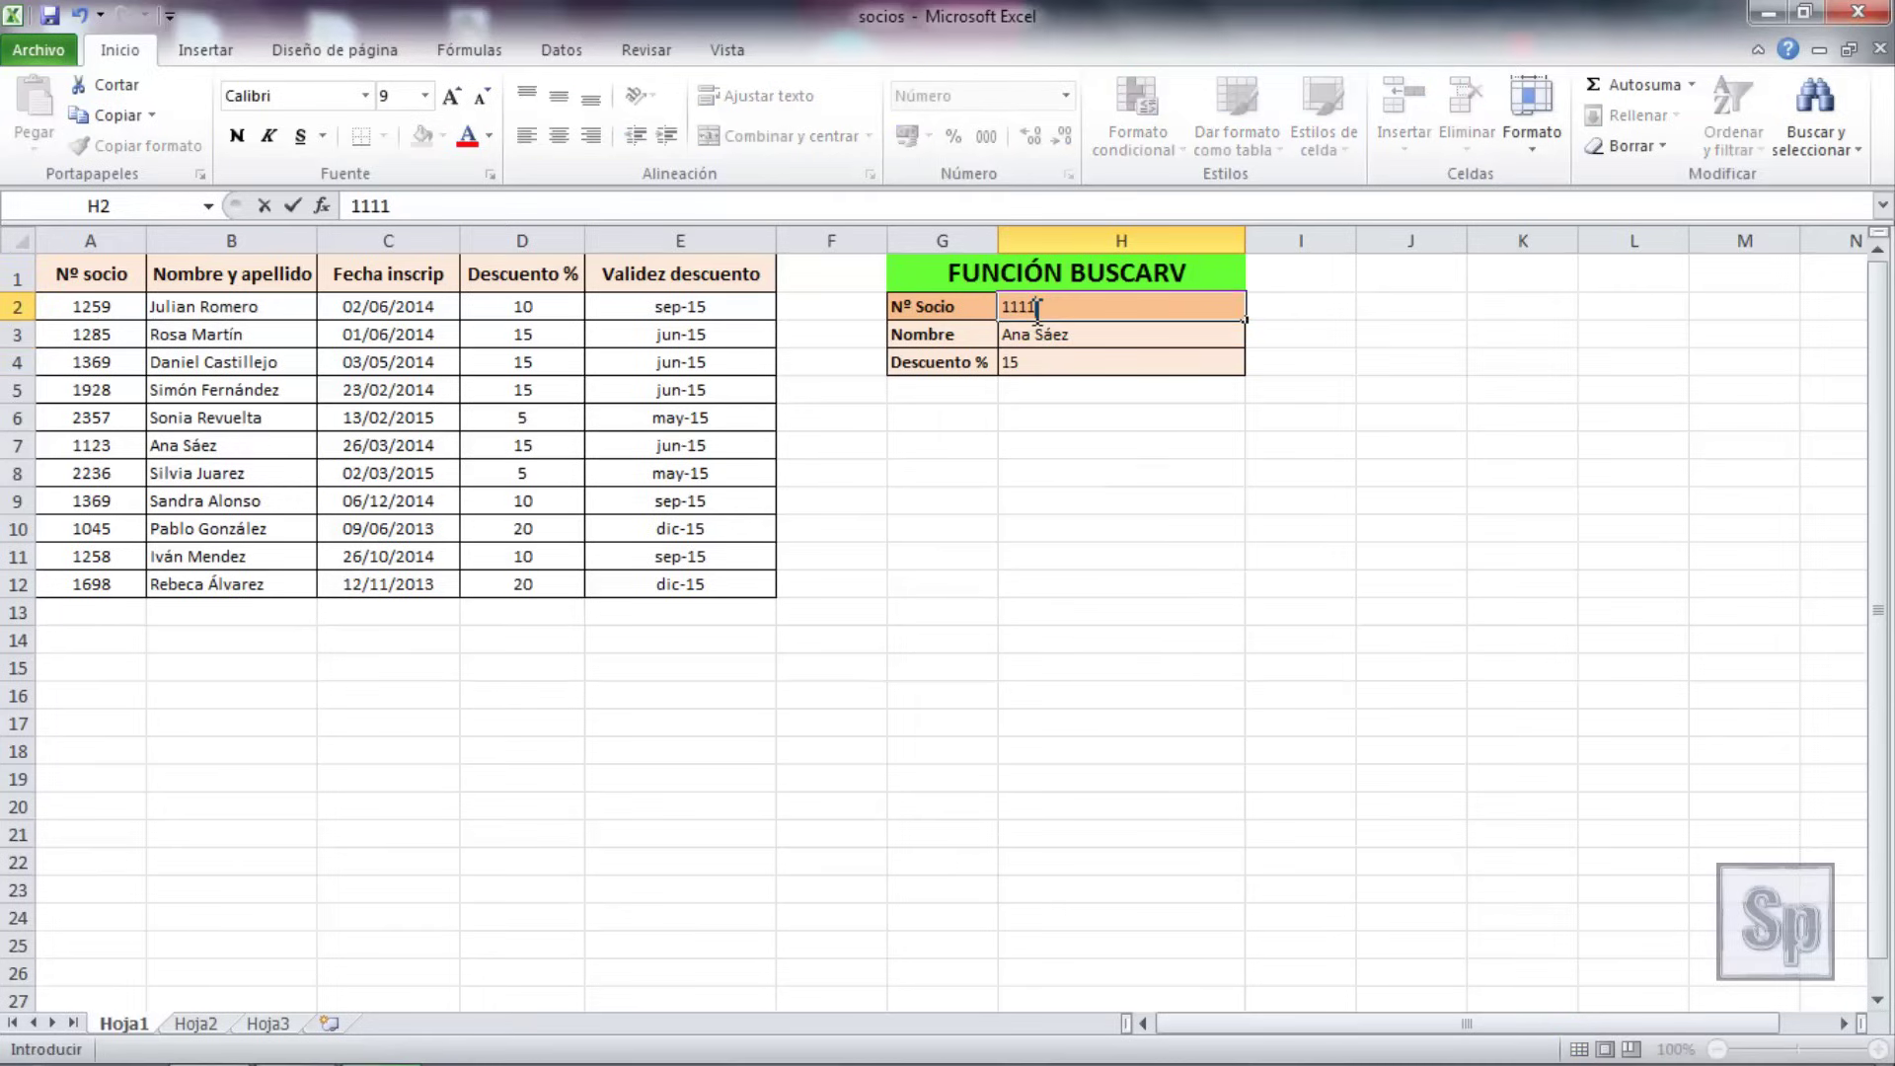
{"action": "key", "text": "Return"}
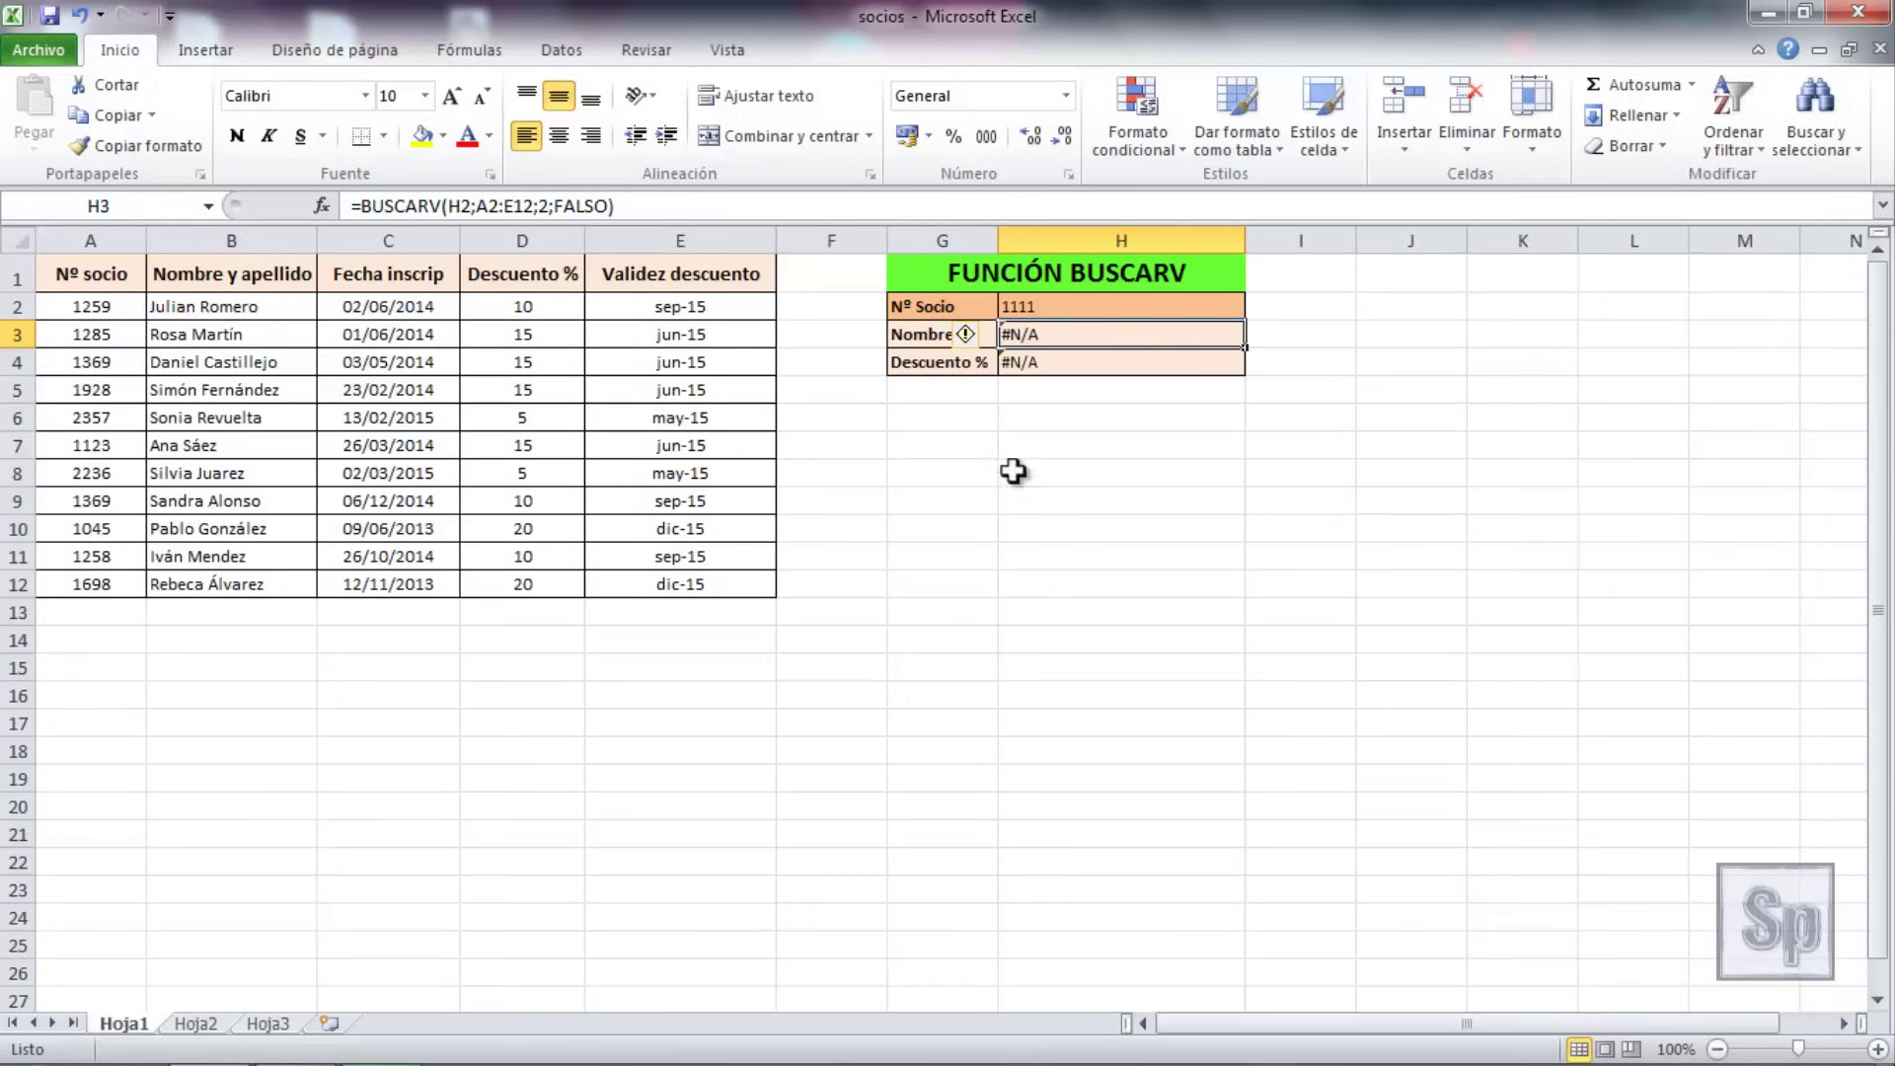
{"action": "left_click", "coordinate": [1051, 307]}
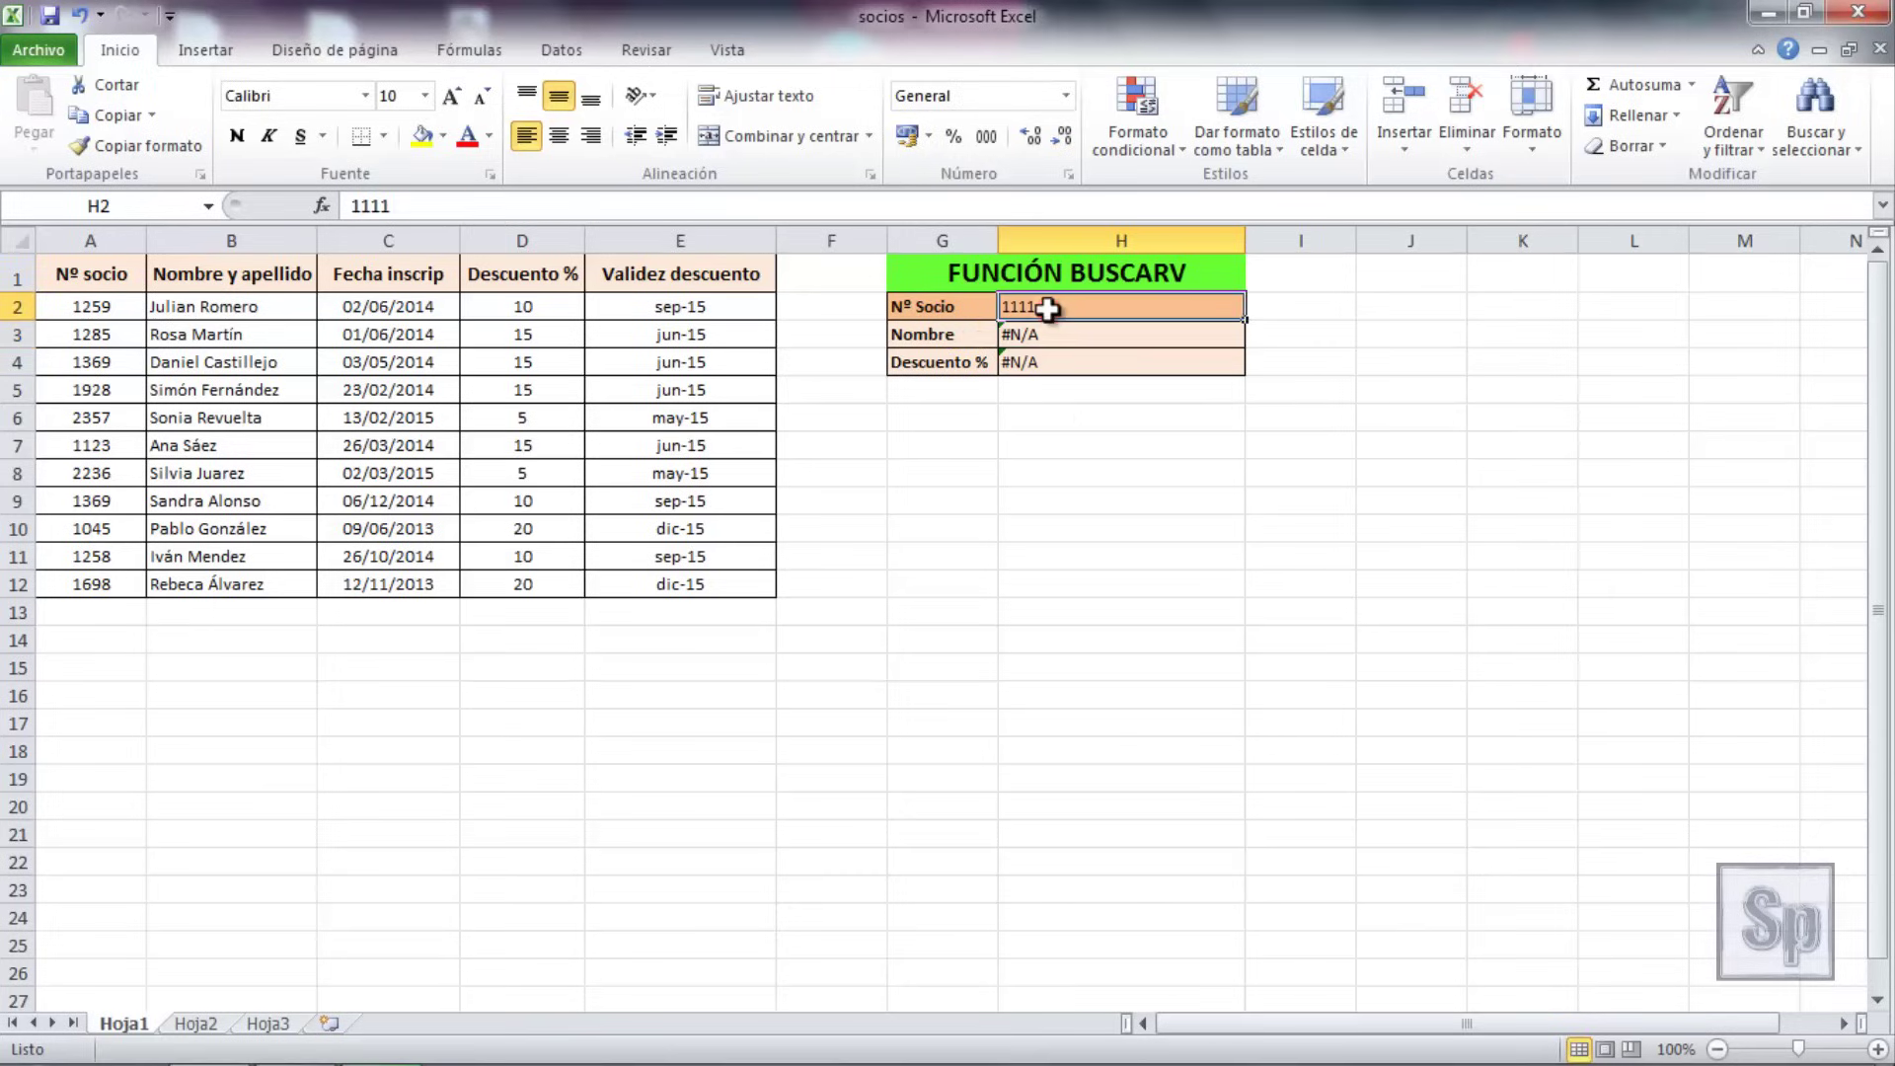
{"action": "type", "text": "1698"}
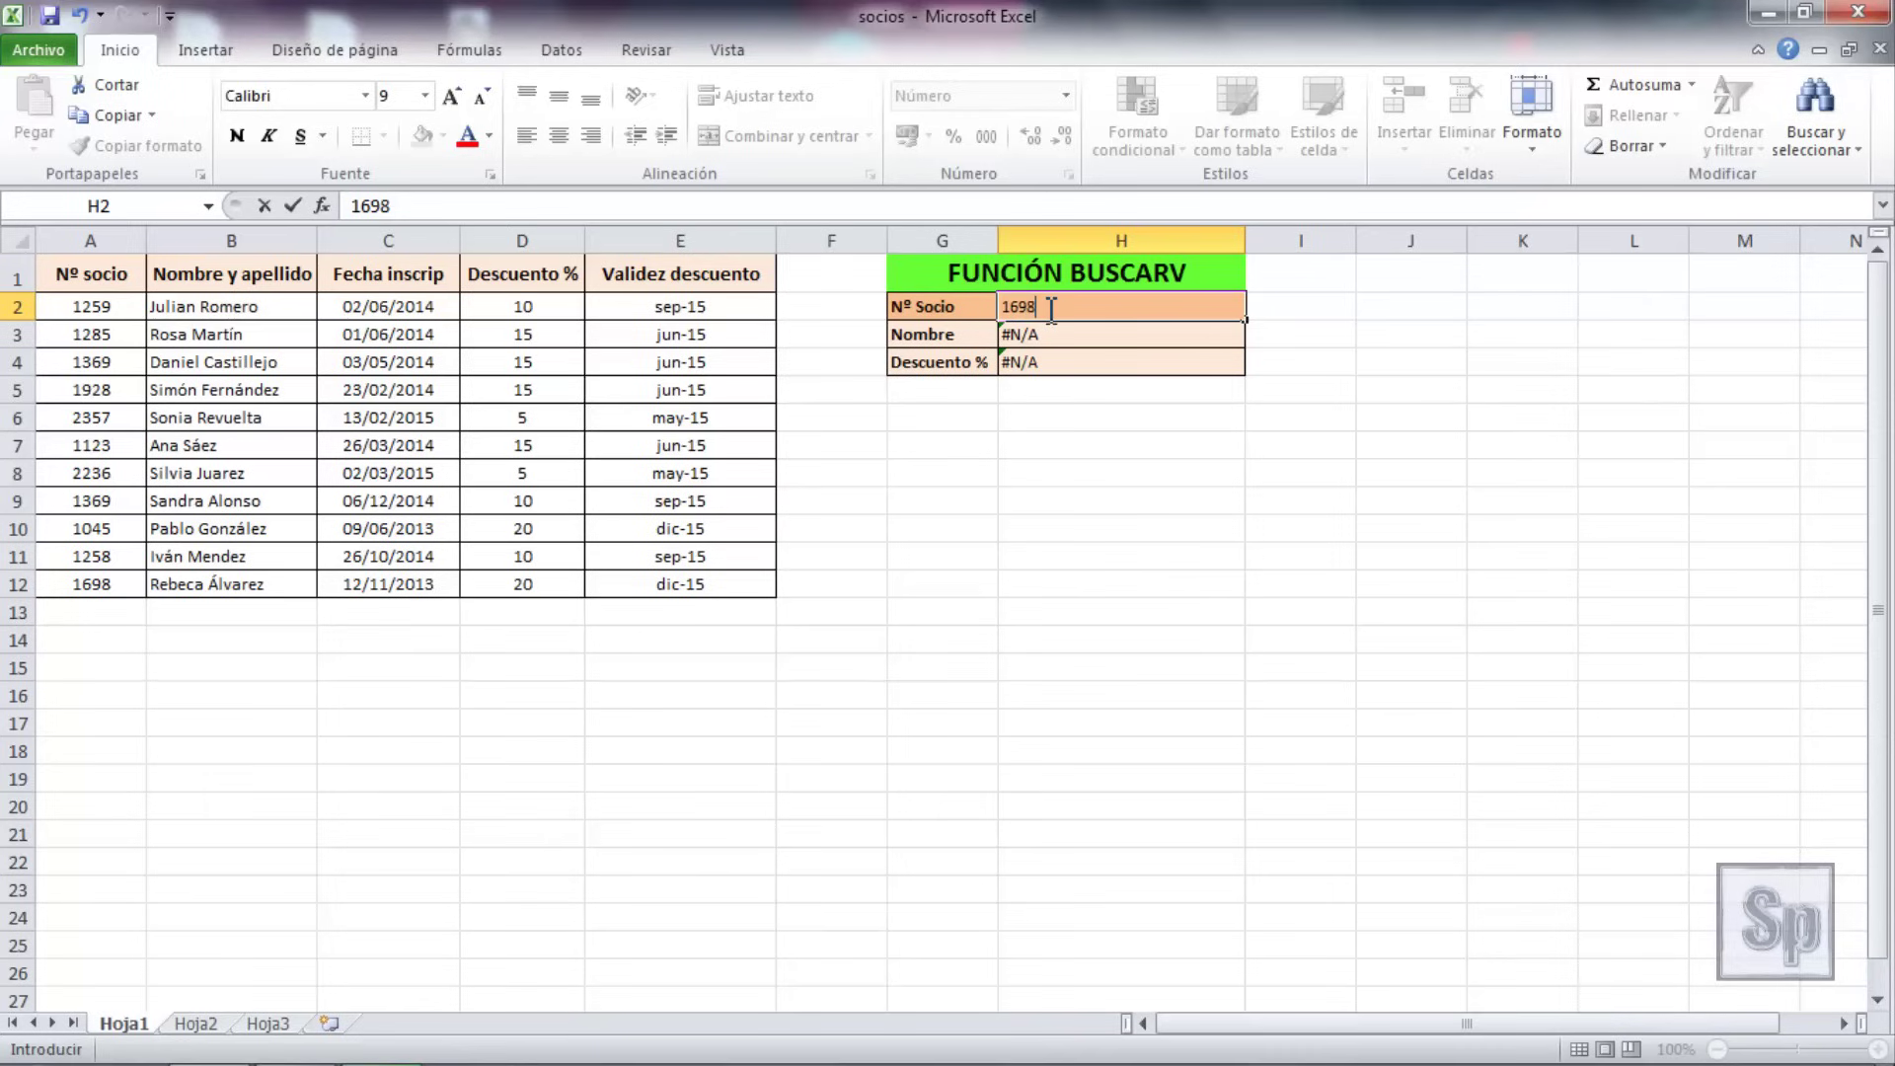
{"action": "key", "text": "Return"}
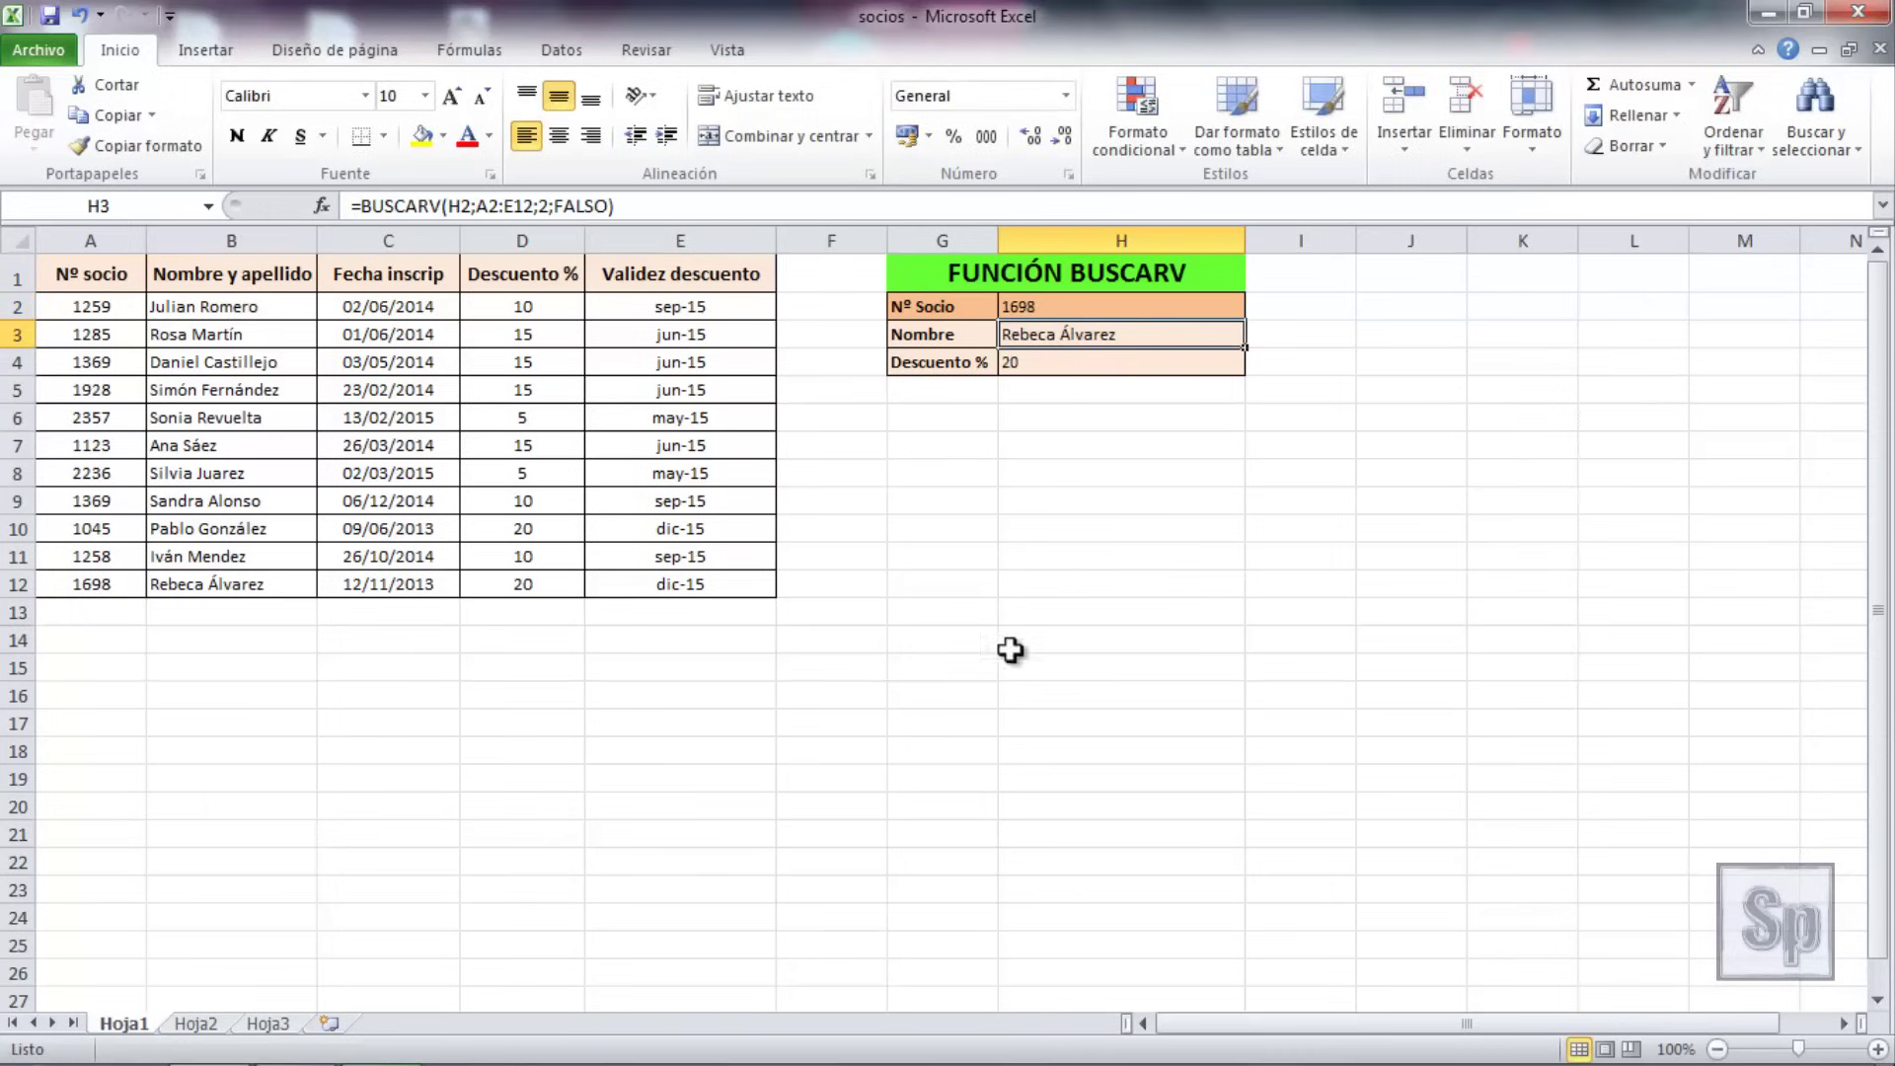
{"action": "left_click", "coordinate": [973, 664]}
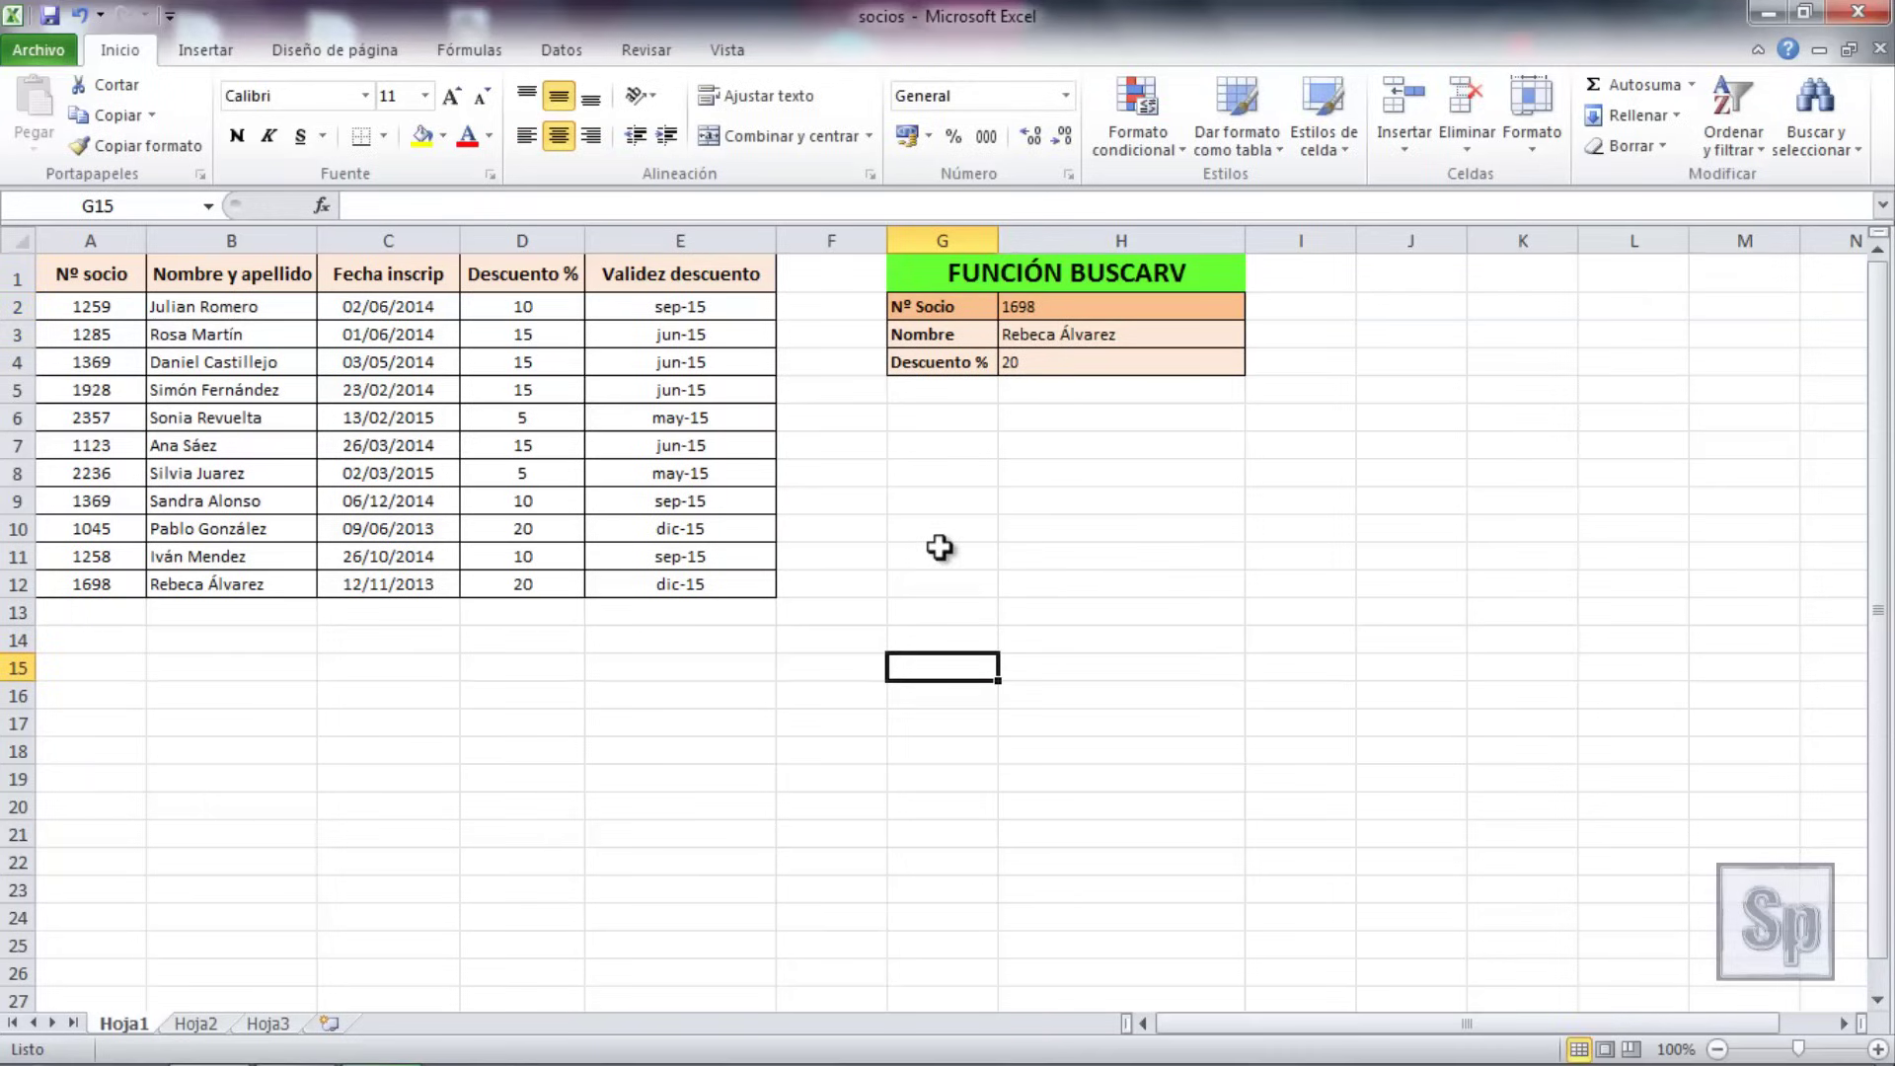